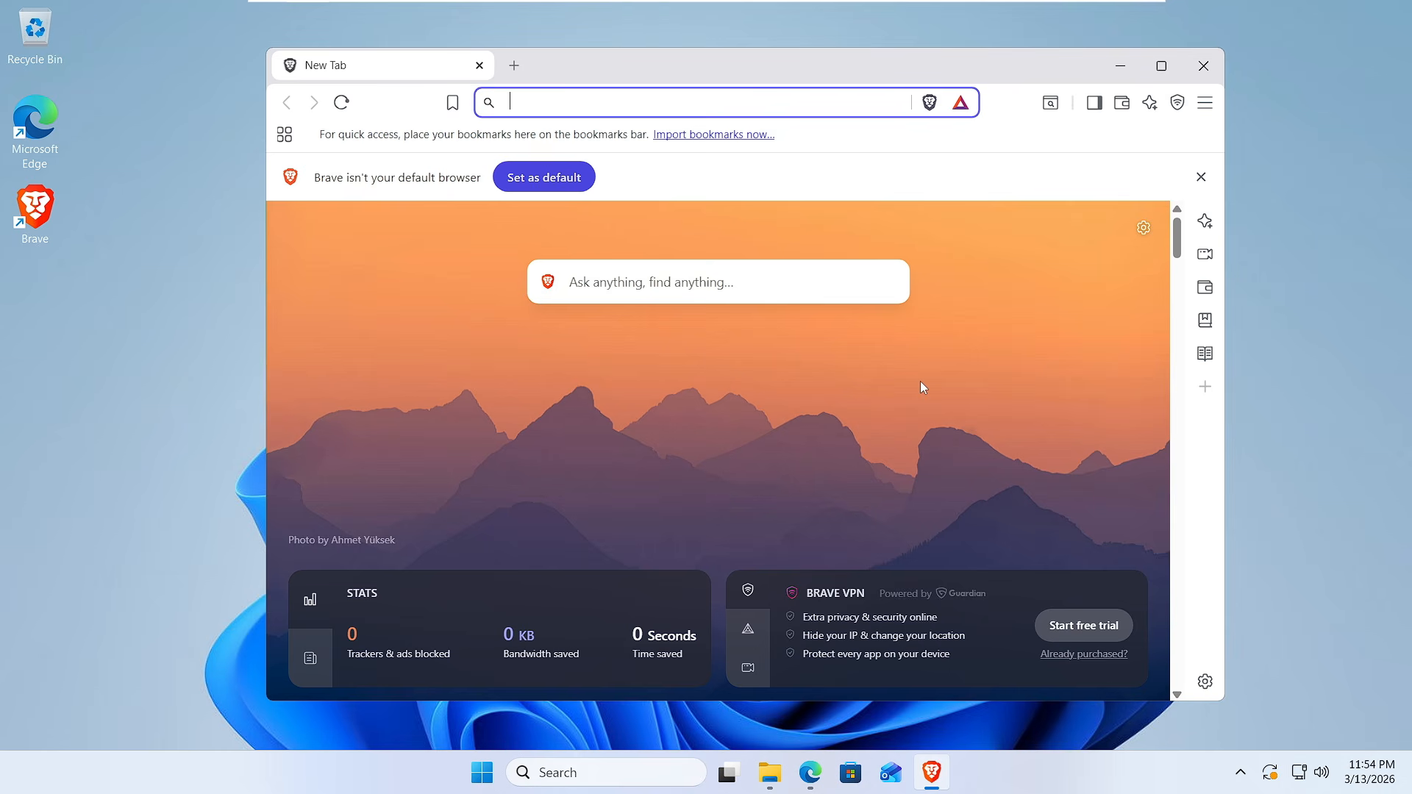
Open the New Tab page customization and turn off the new tab page ads
click(514, 66)
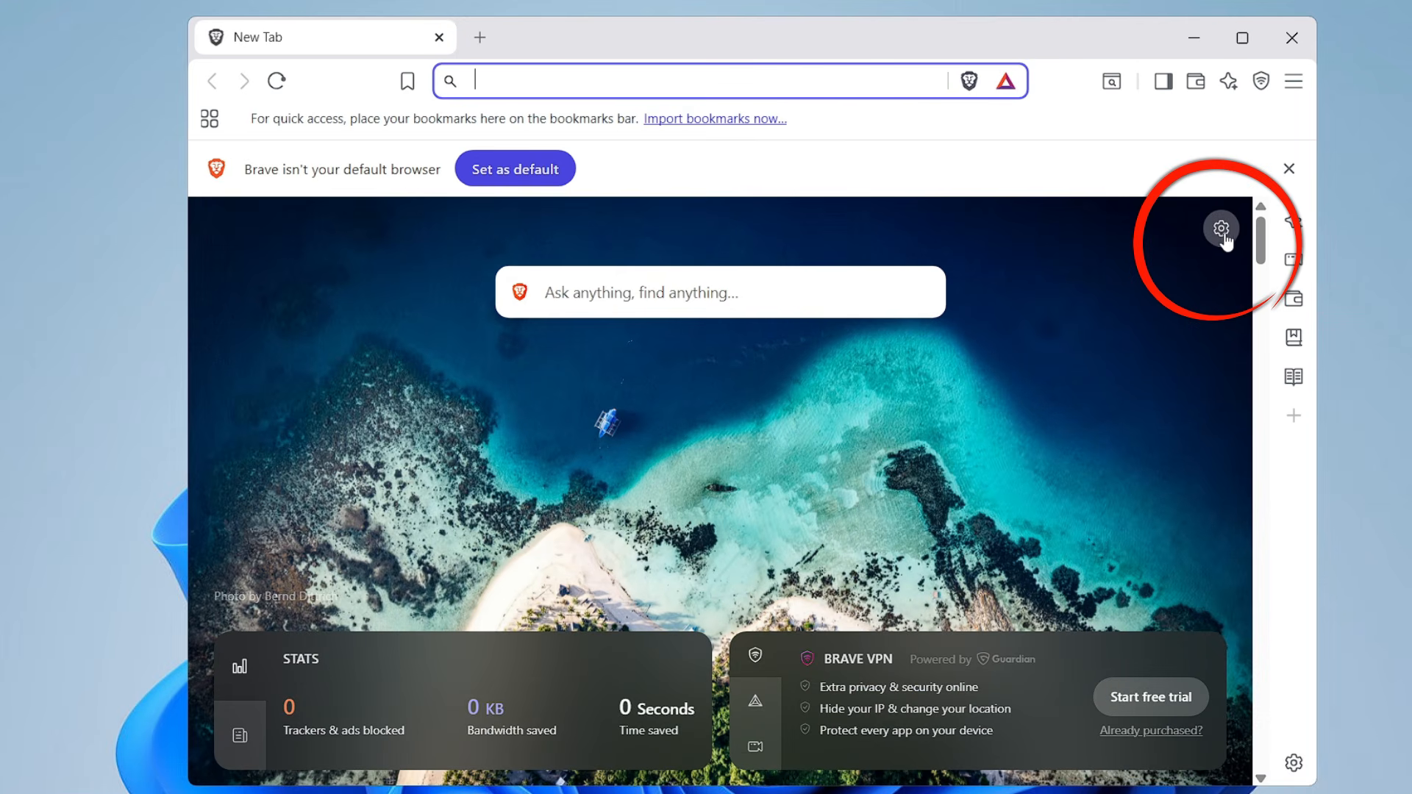
click(1221, 227)
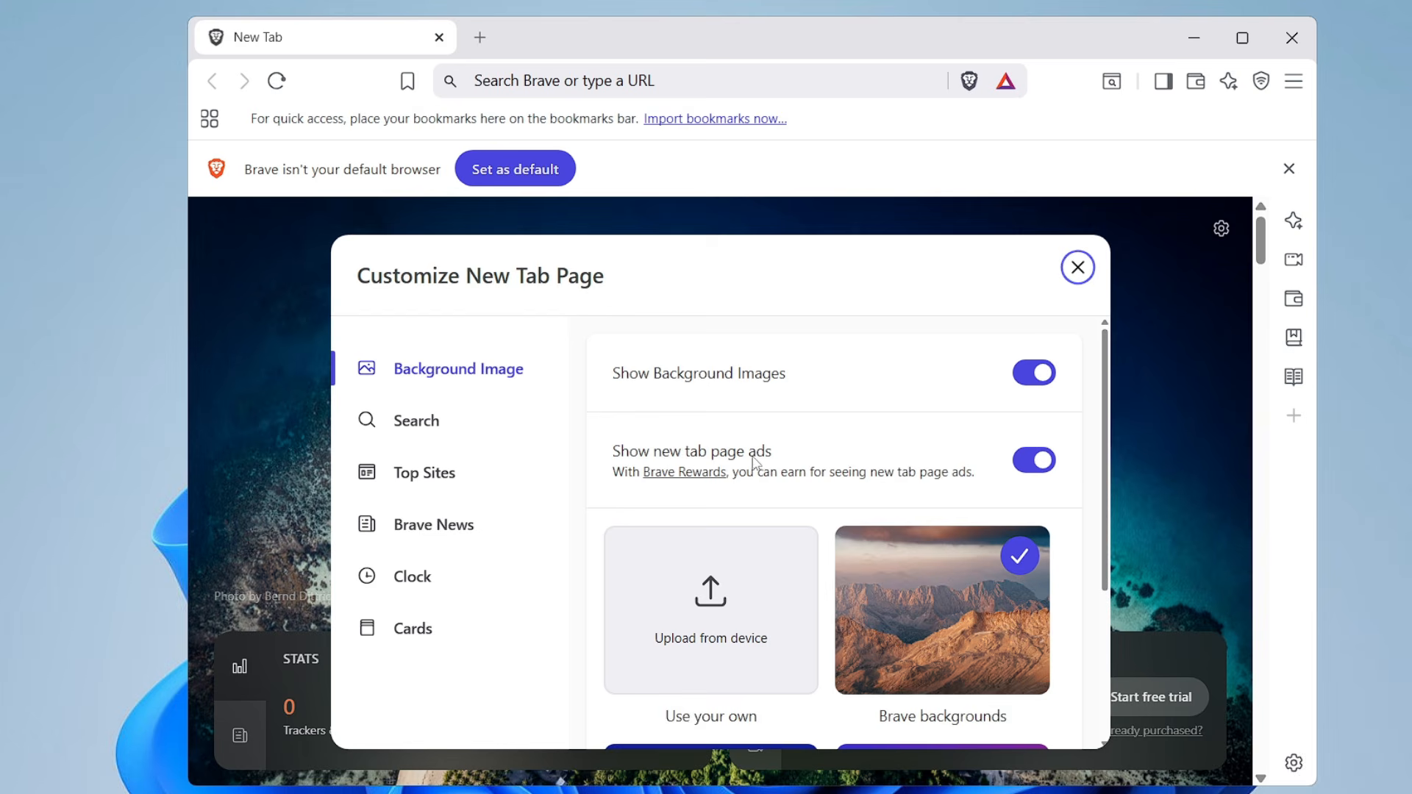
click(1036, 463)
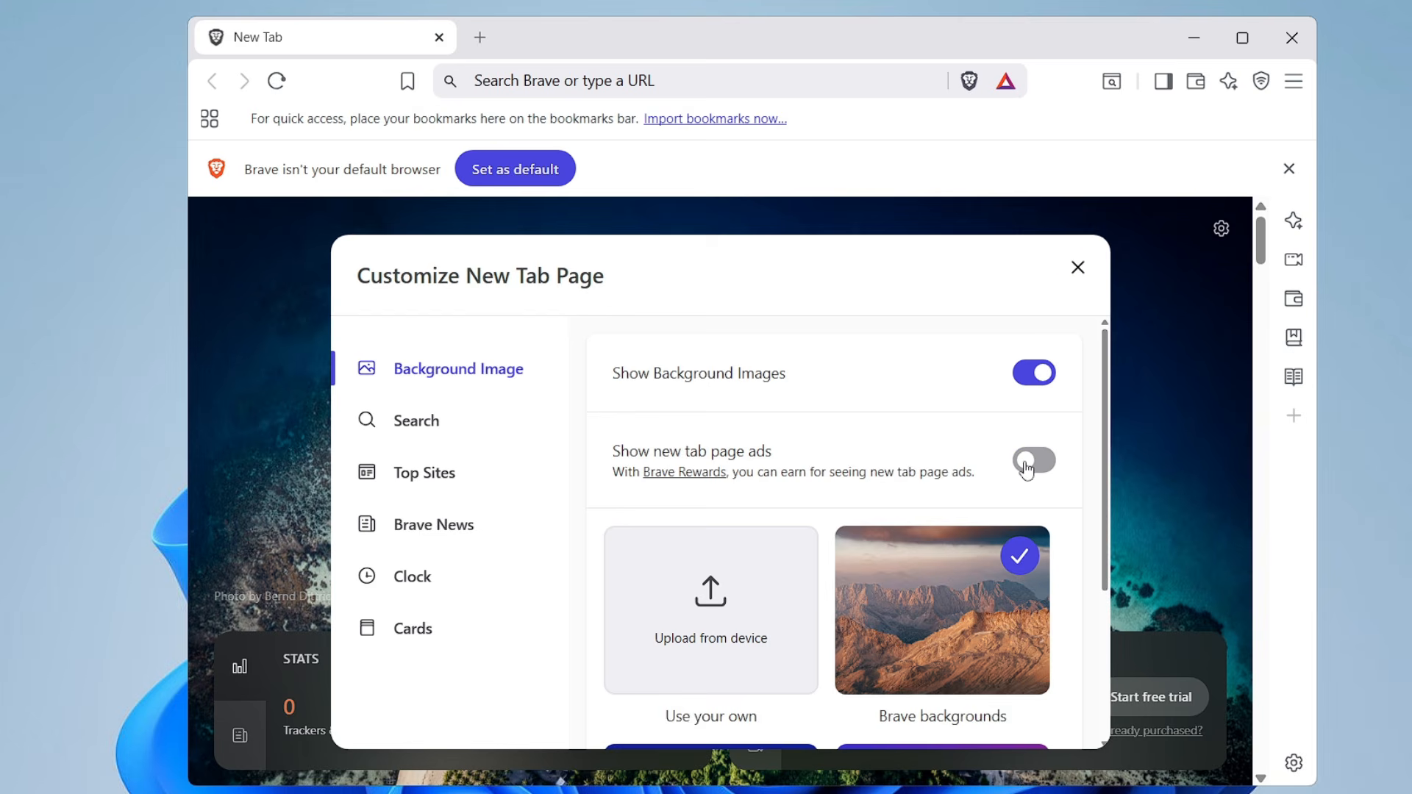
scroll(772, 453, down, 1)
Turn off the search widget and the top sites on the New Tab page
click(439, 436)
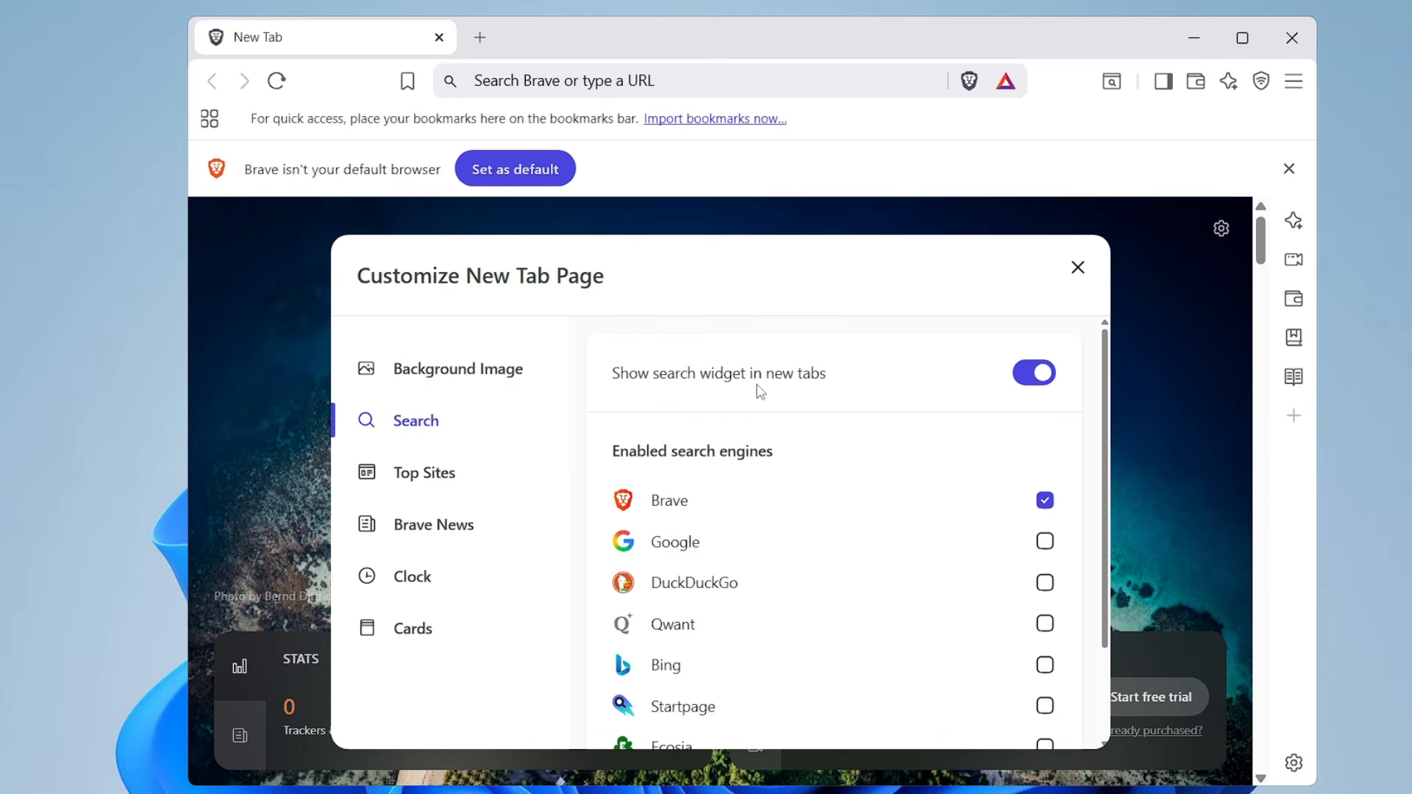
click(1037, 378)
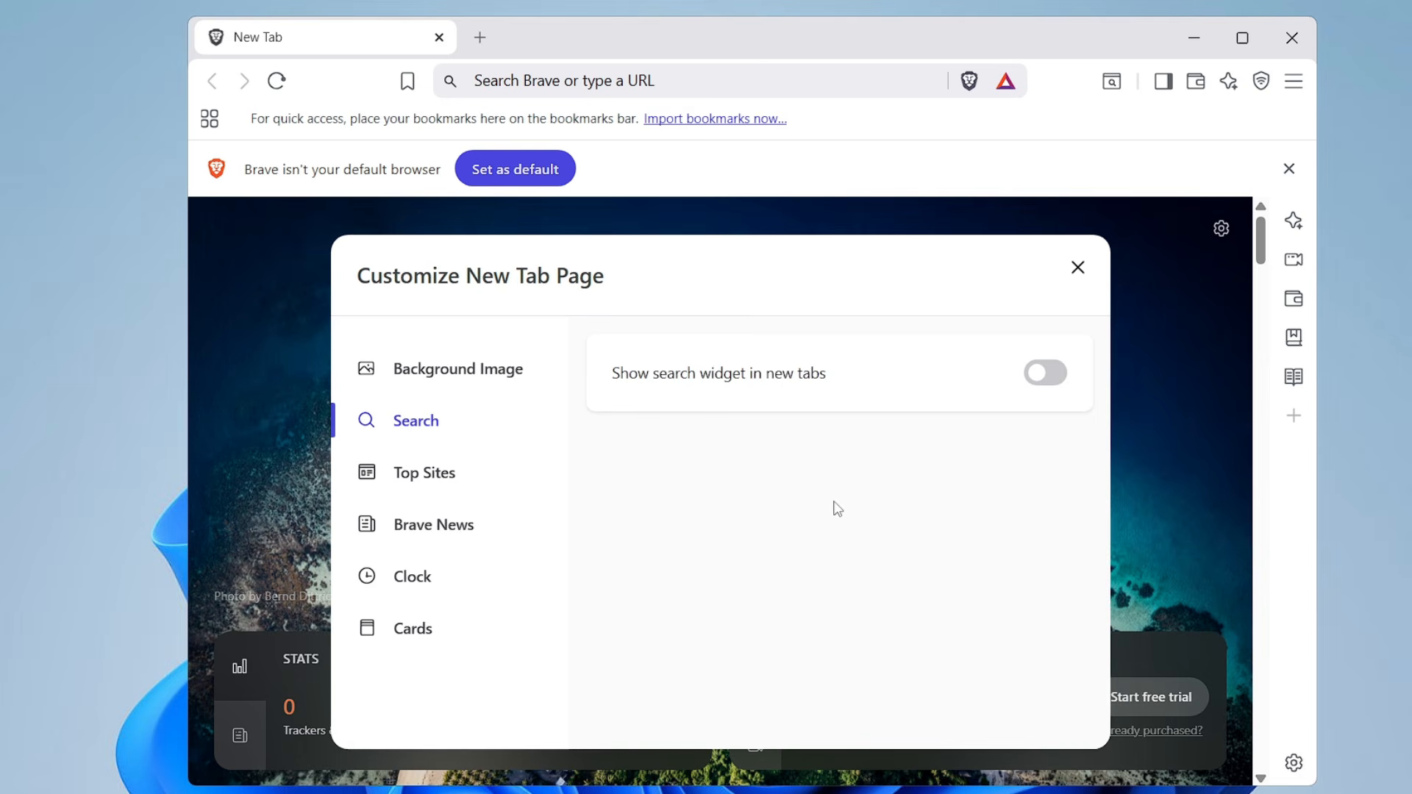
click(451, 492)
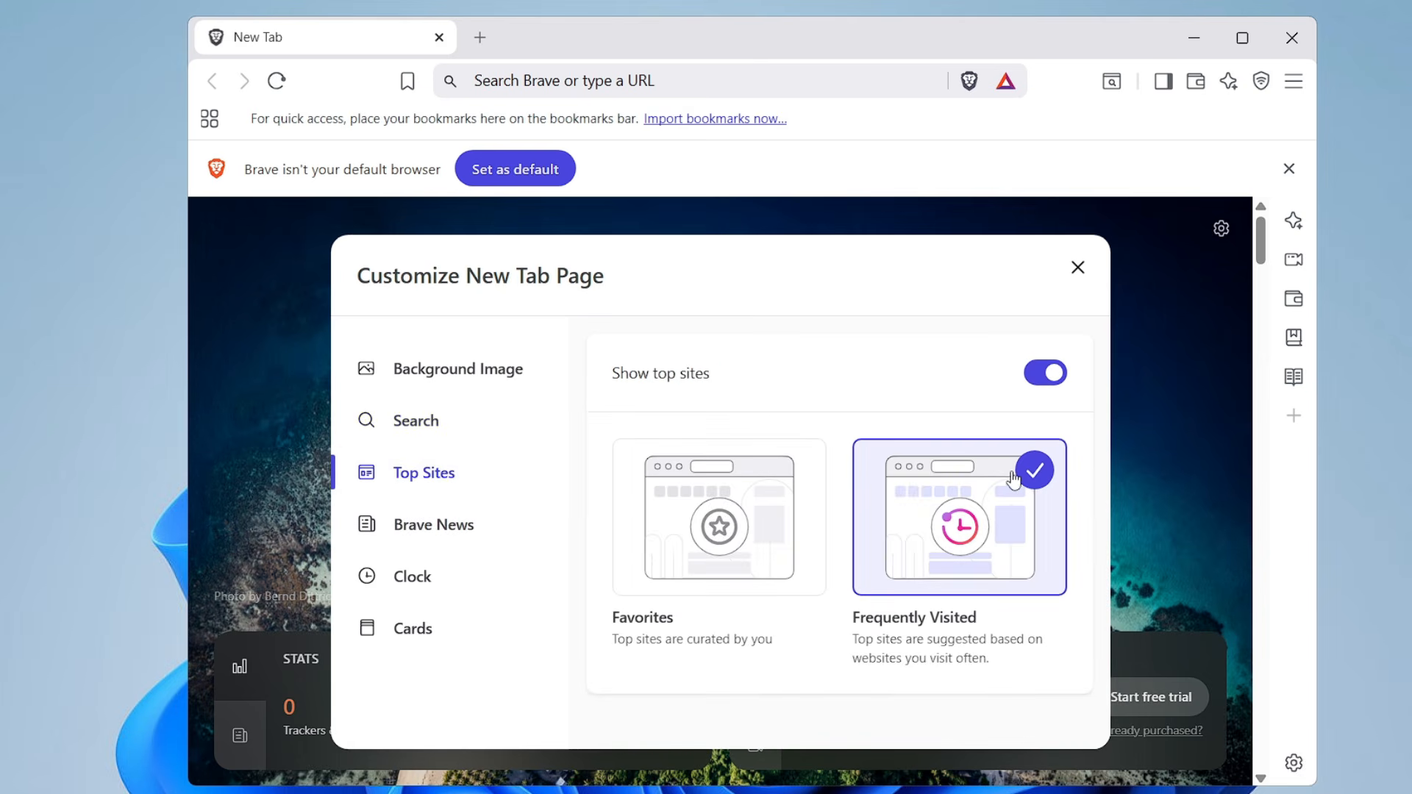
click(1044, 384)
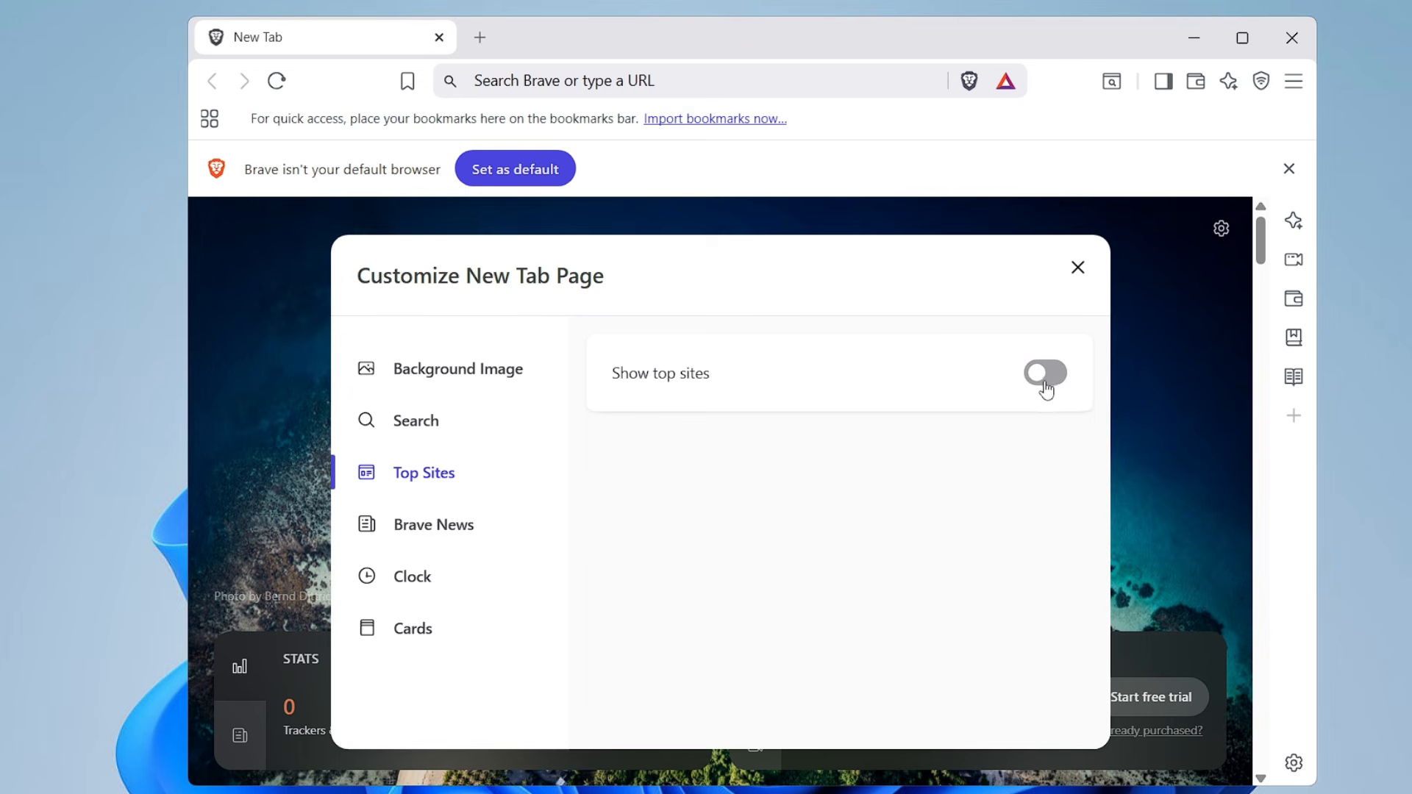
Turn off Brave News and return to the New Tab page customization
click(452, 525)
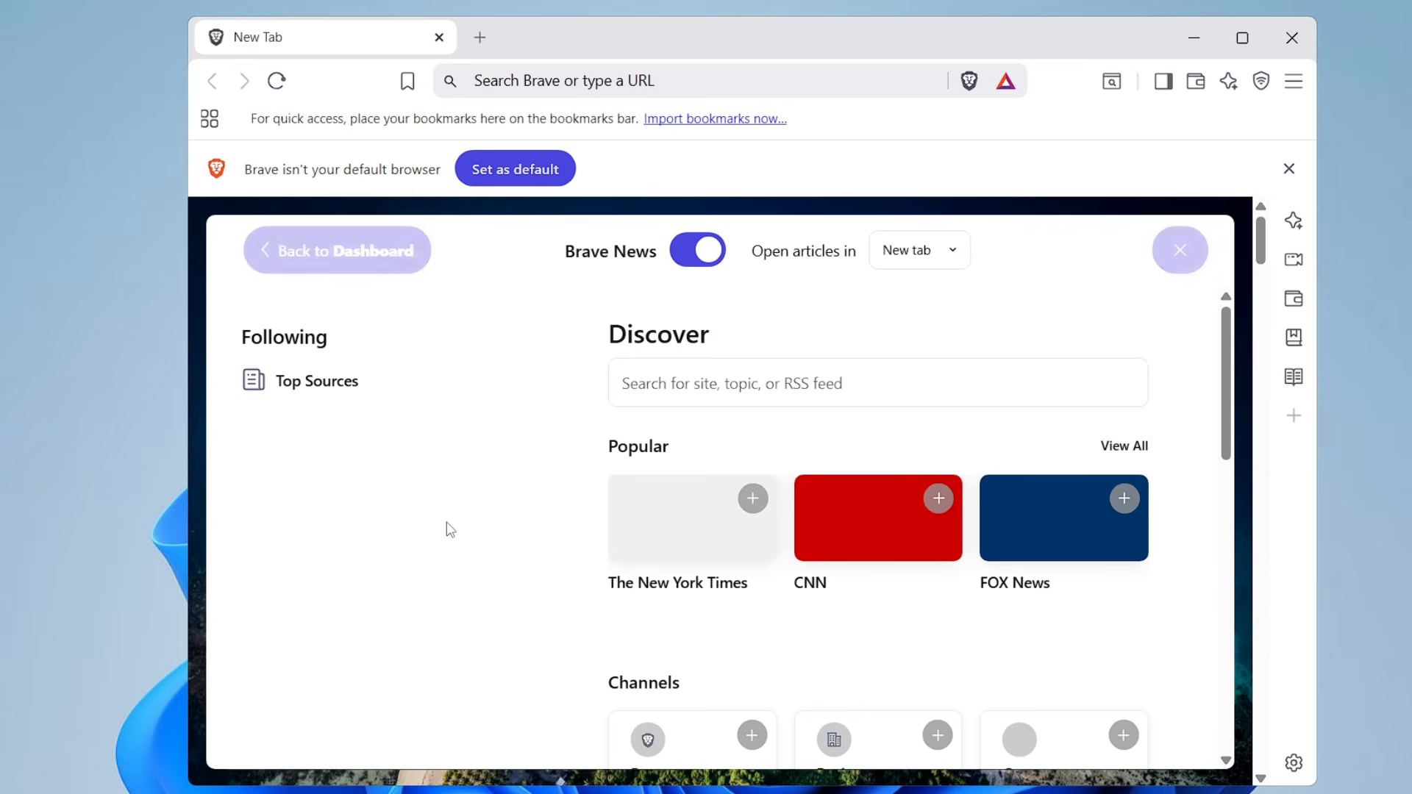
click(696, 252)
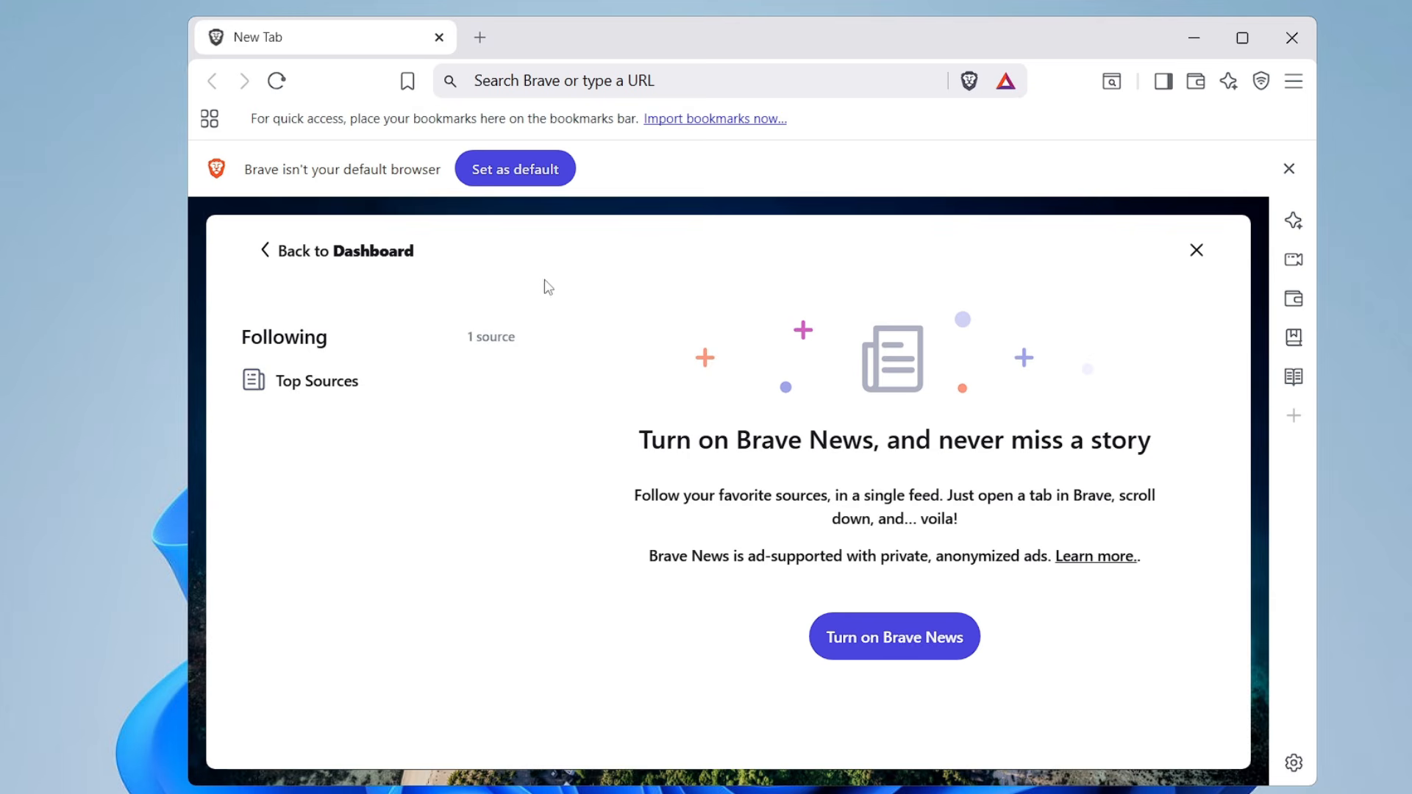
click(338, 258)
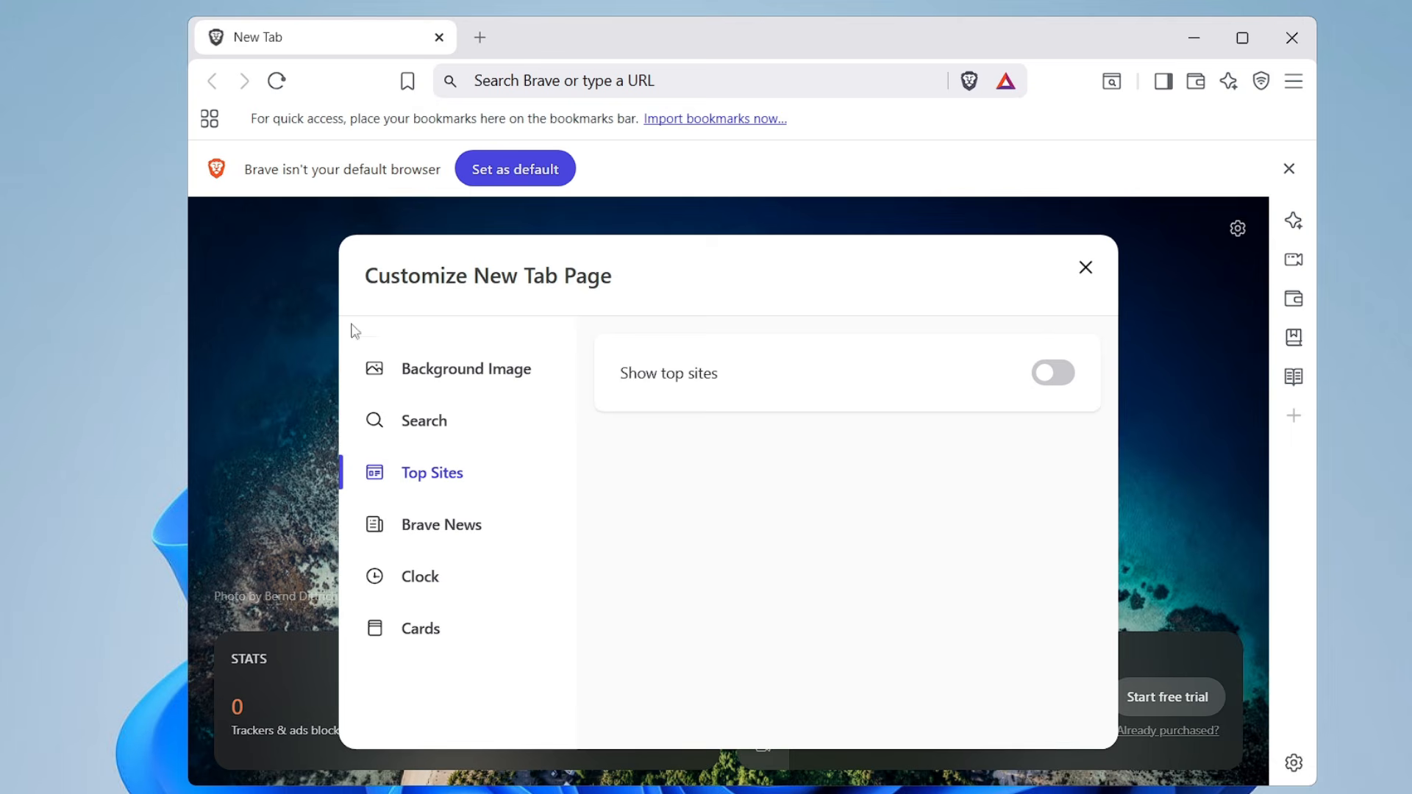
Turn off the Brave VPN, Brave Rewards and Brave Talk cards, and dismiss the customization dialog and the default-browser notice
click(432, 583)
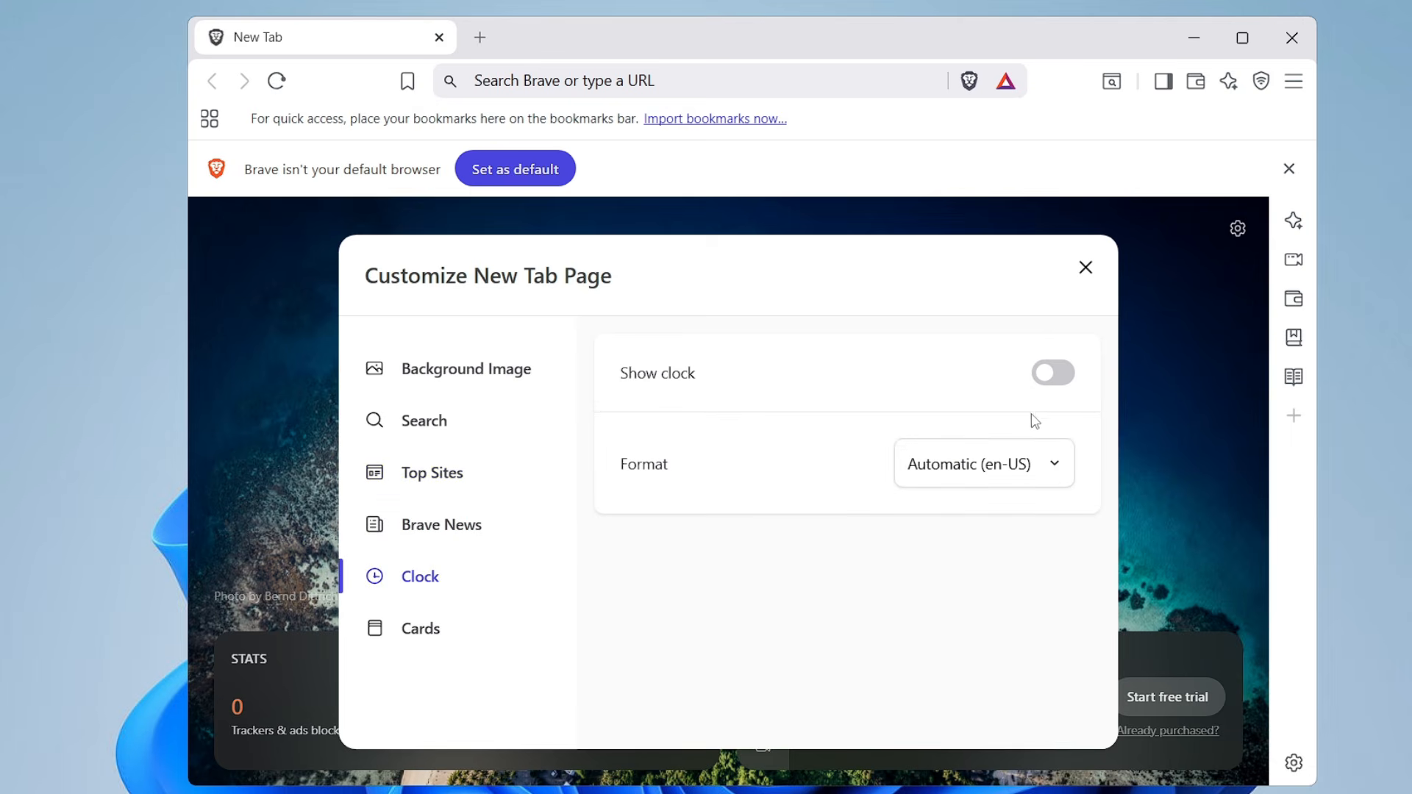
click(451, 637)
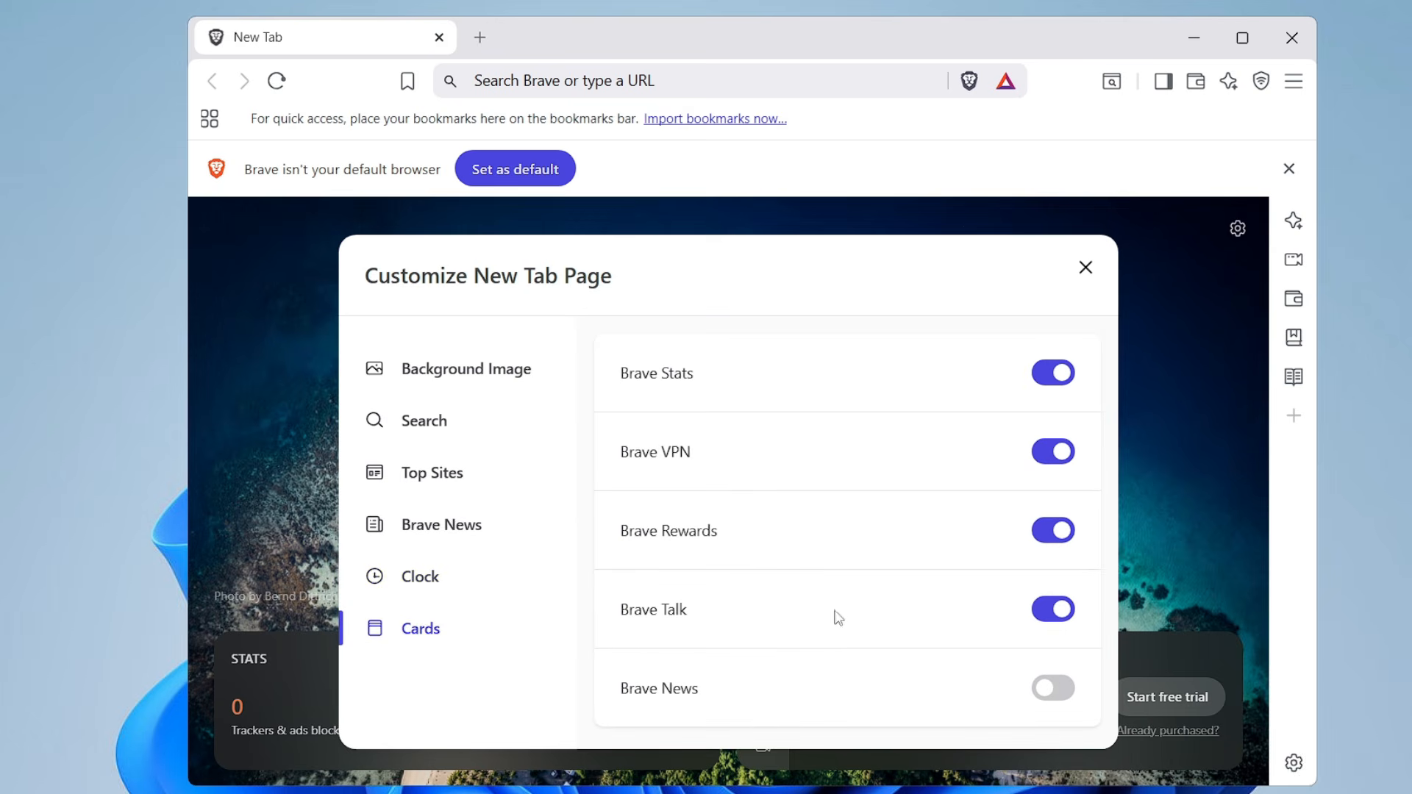
click(1053, 457)
click(1054, 543)
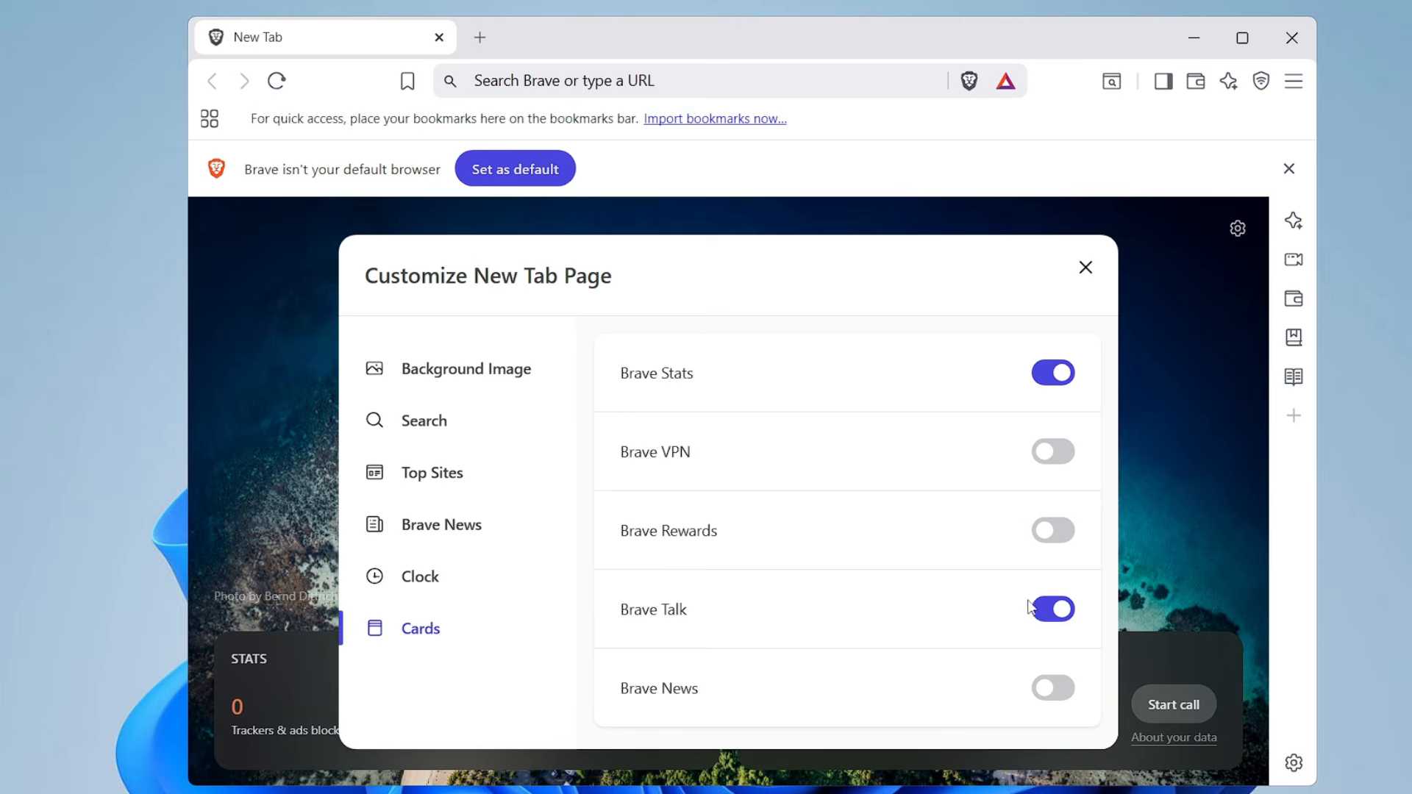
click(1062, 615)
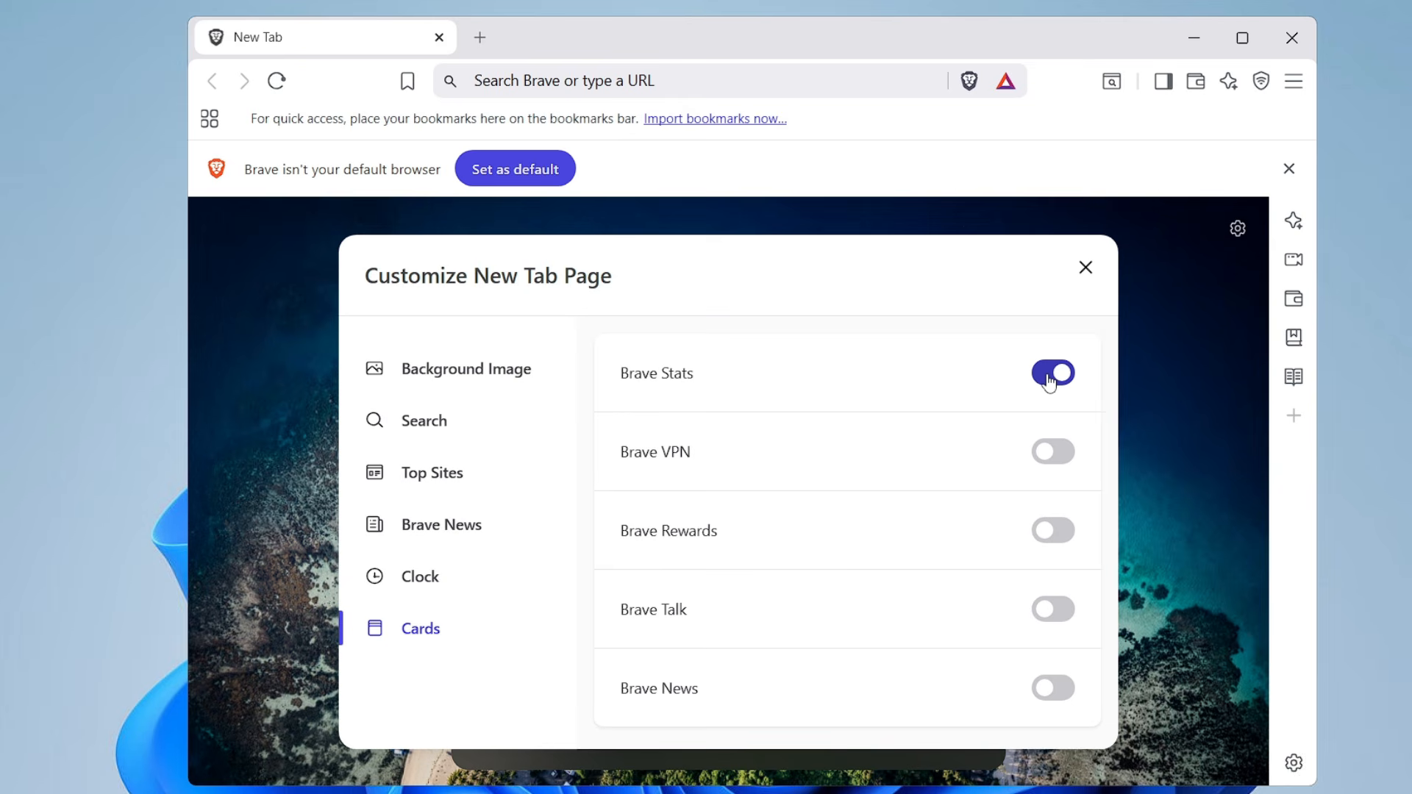
click(1087, 275)
click(1289, 169)
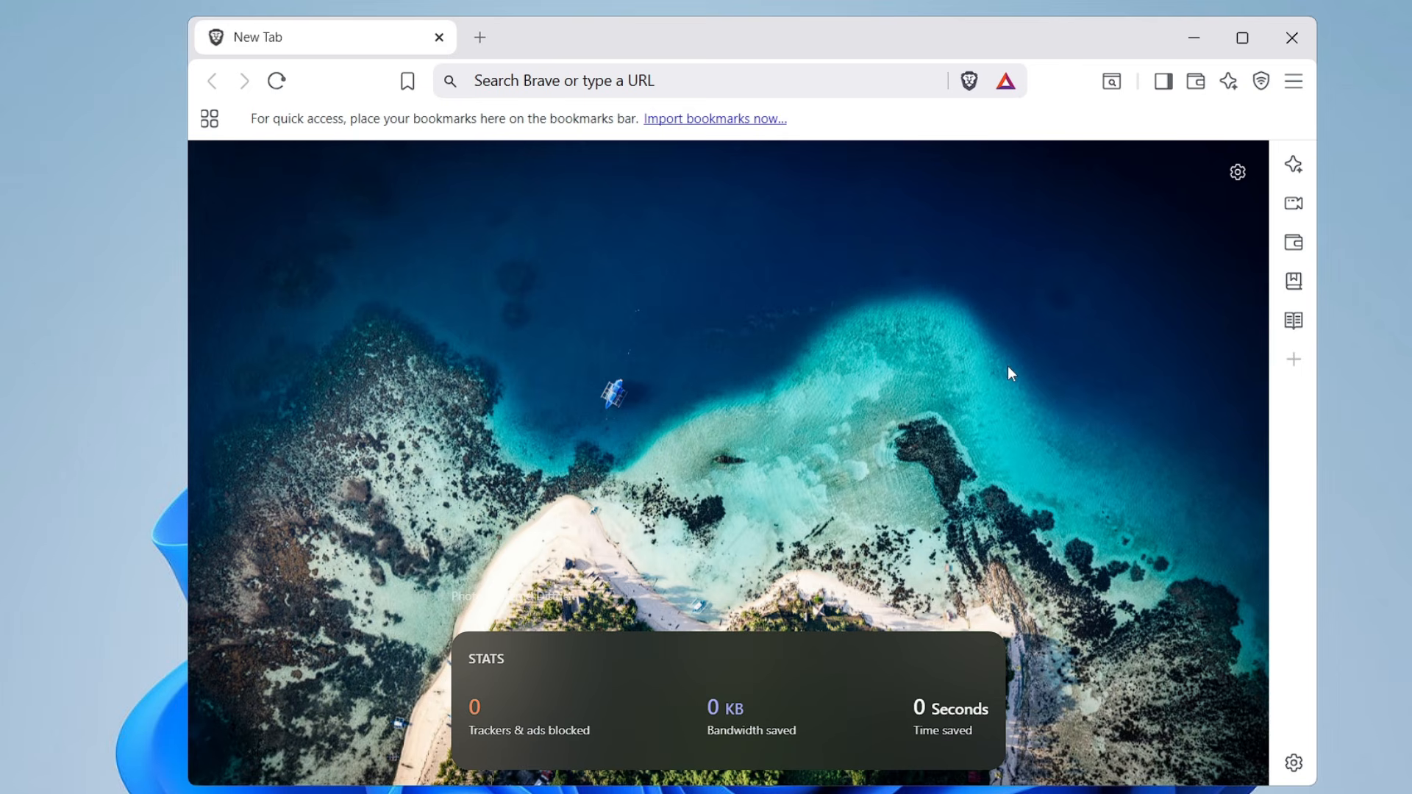
Hide the VPN button and the Leo AI icon from the browser toolbar
right_click(1262, 83)
click(1261, 84)
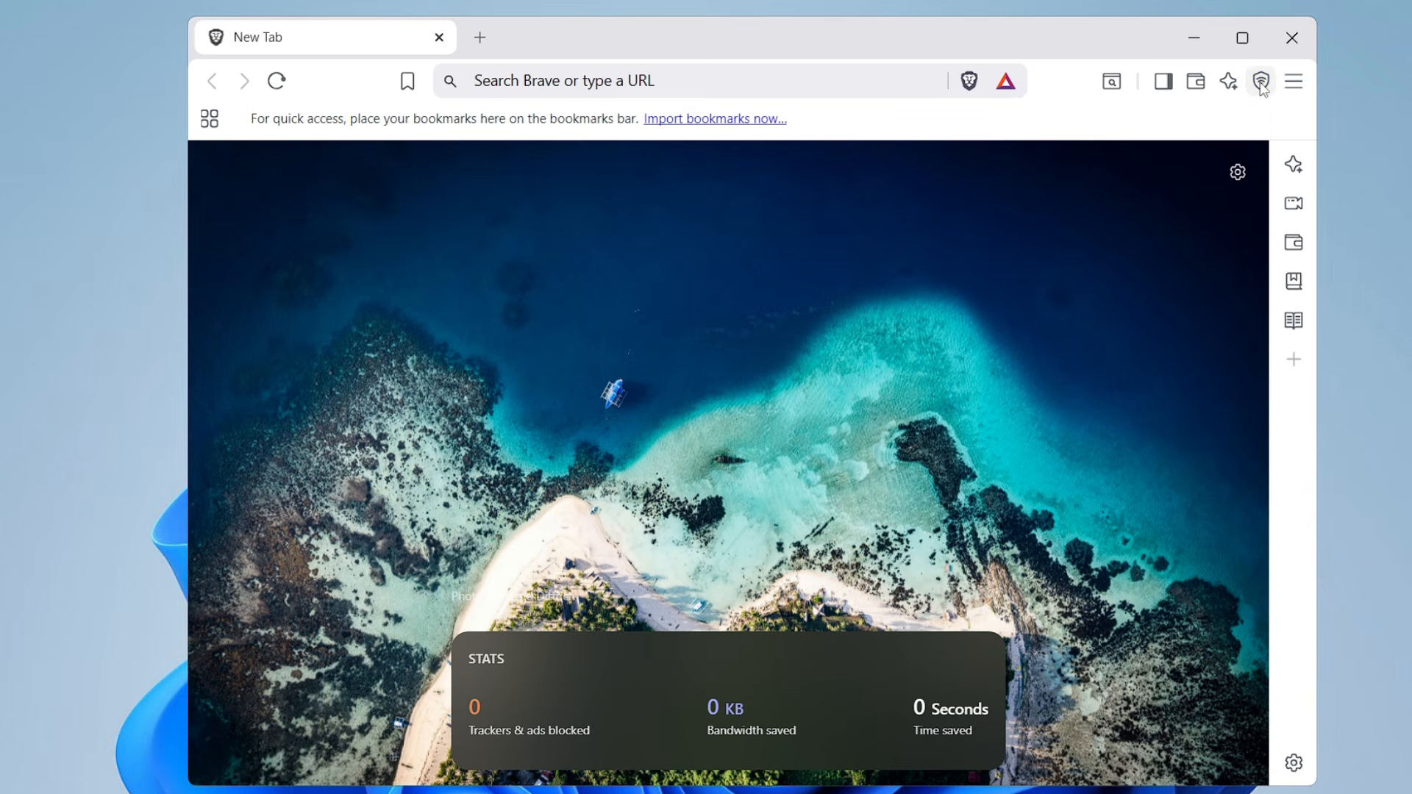
right_click(1262, 85)
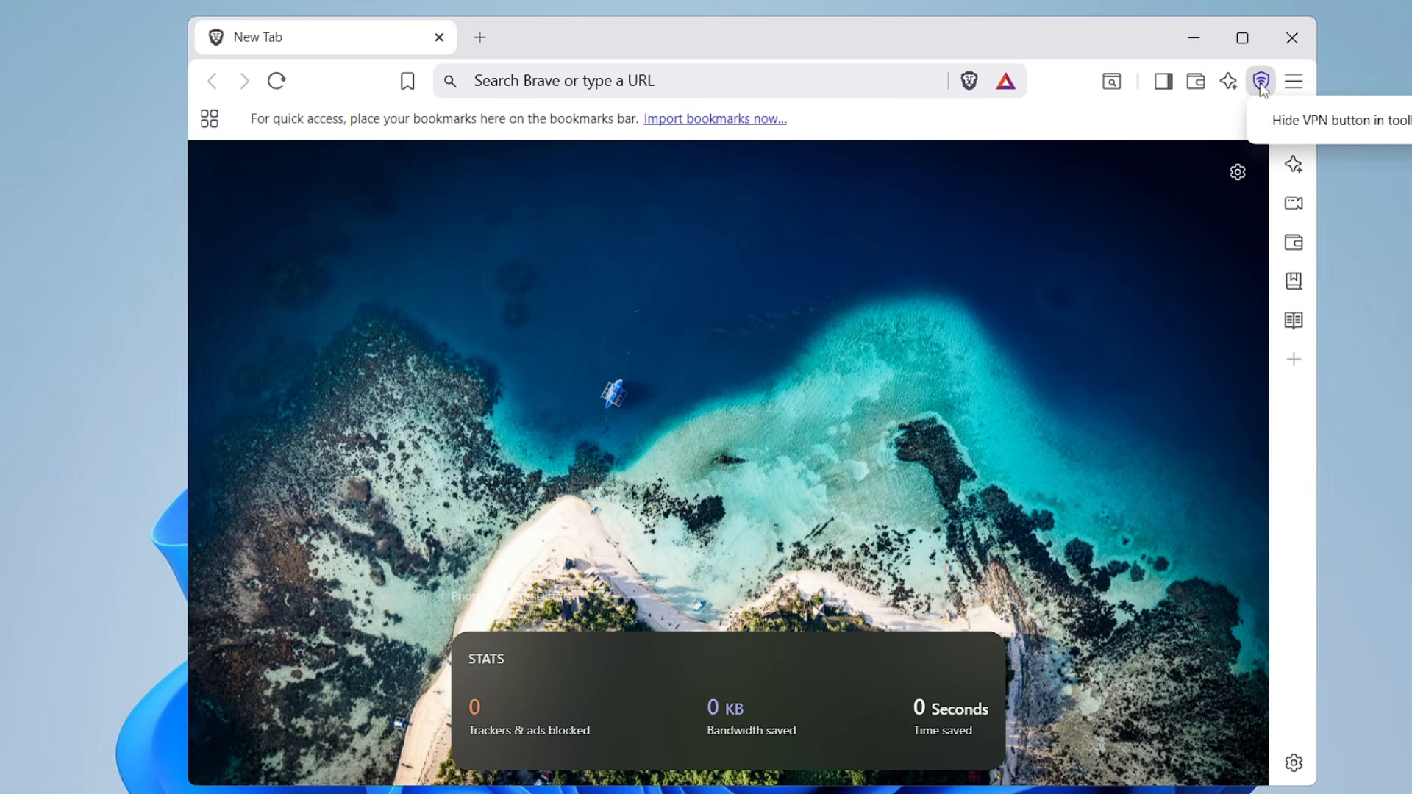
click(1295, 128)
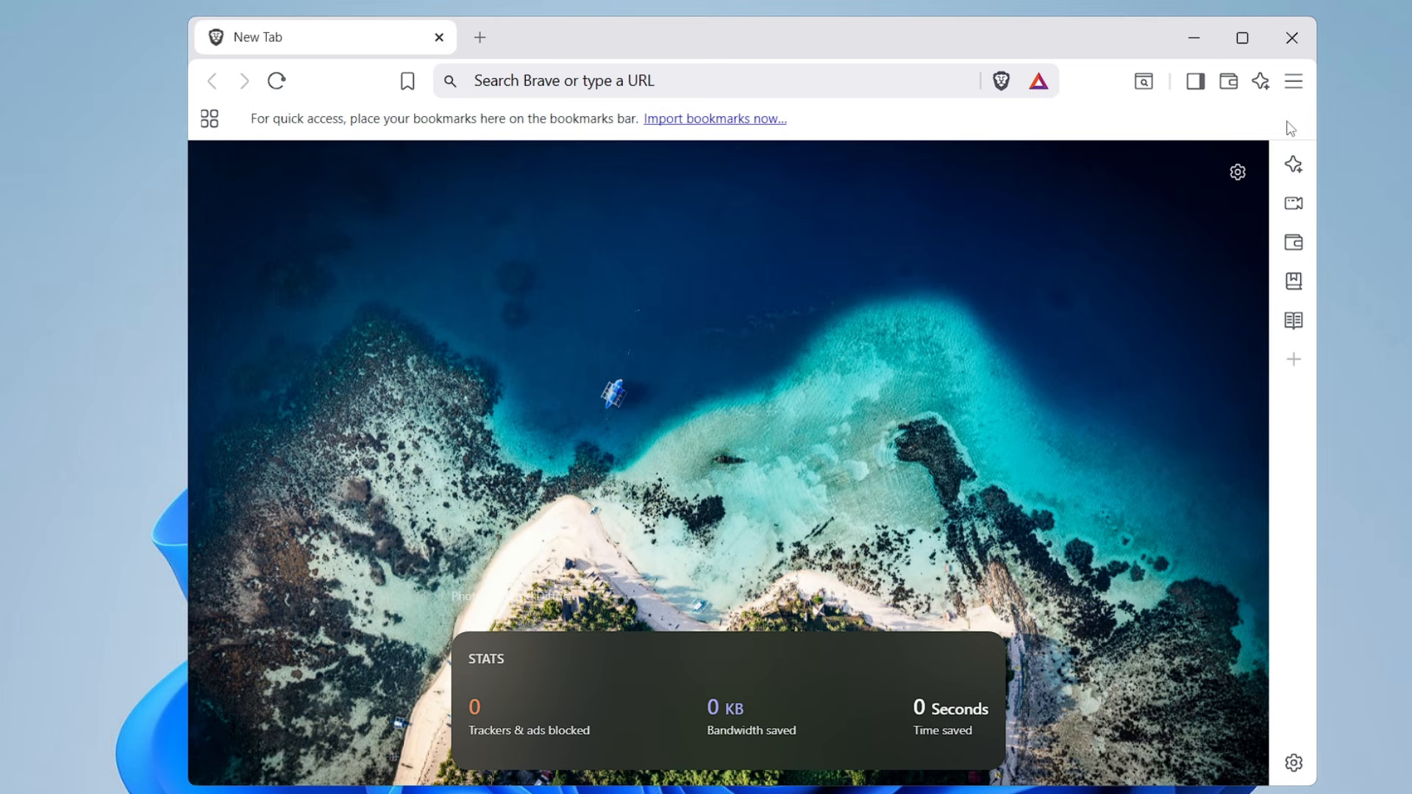
right_click(1262, 82)
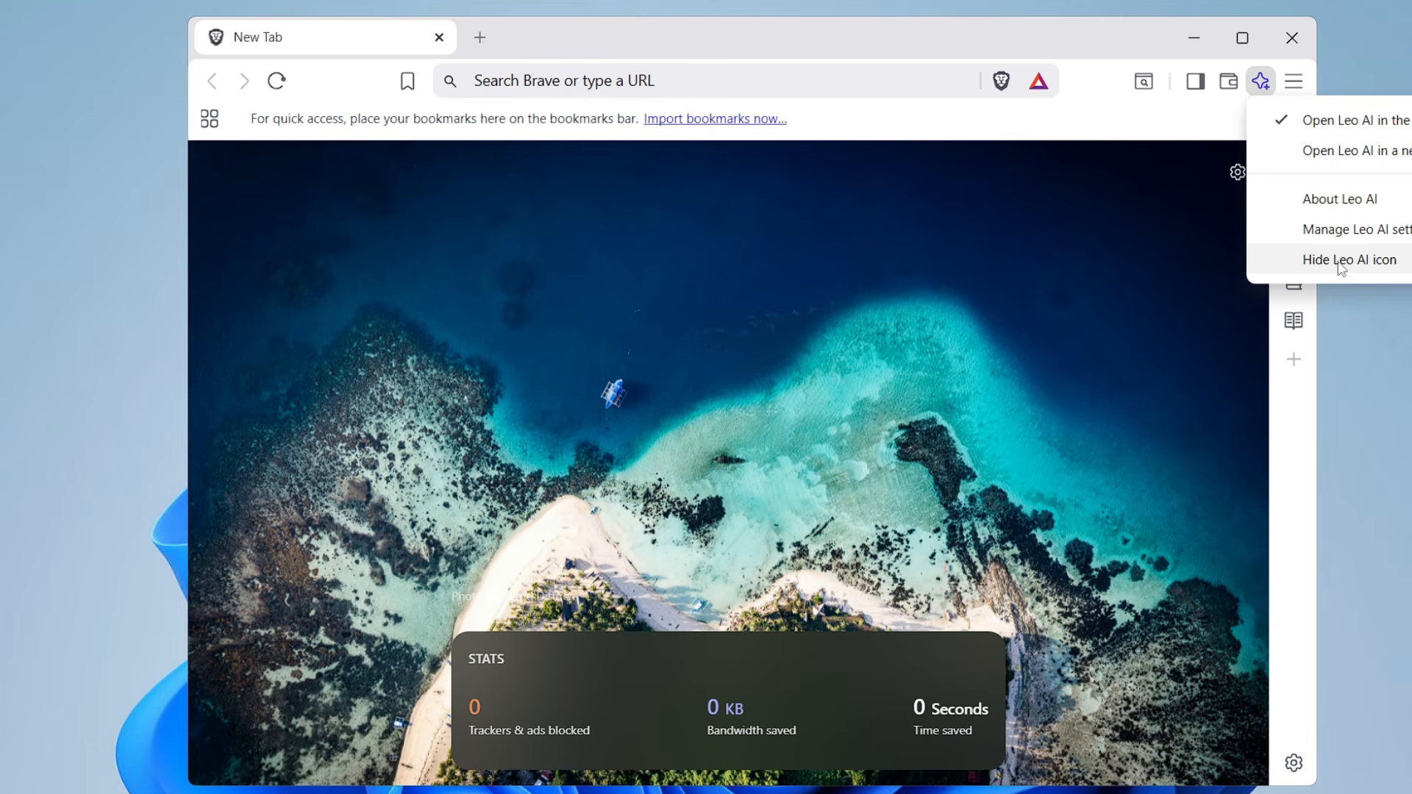
click(1342, 261)
Hide the Brave Wallet icon from the toolbar and set the sidebar to never show
right_click(1262, 81)
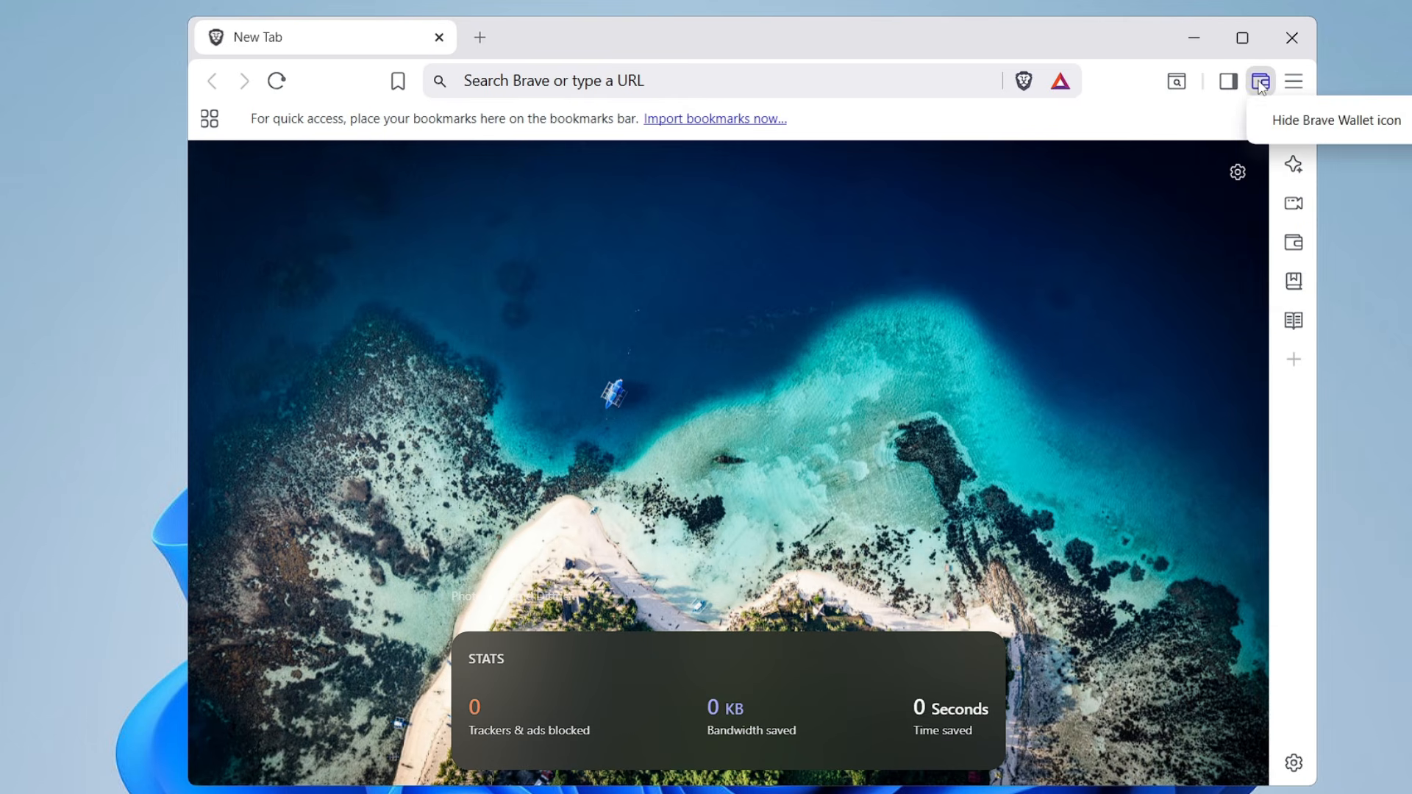
click(1289, 121)
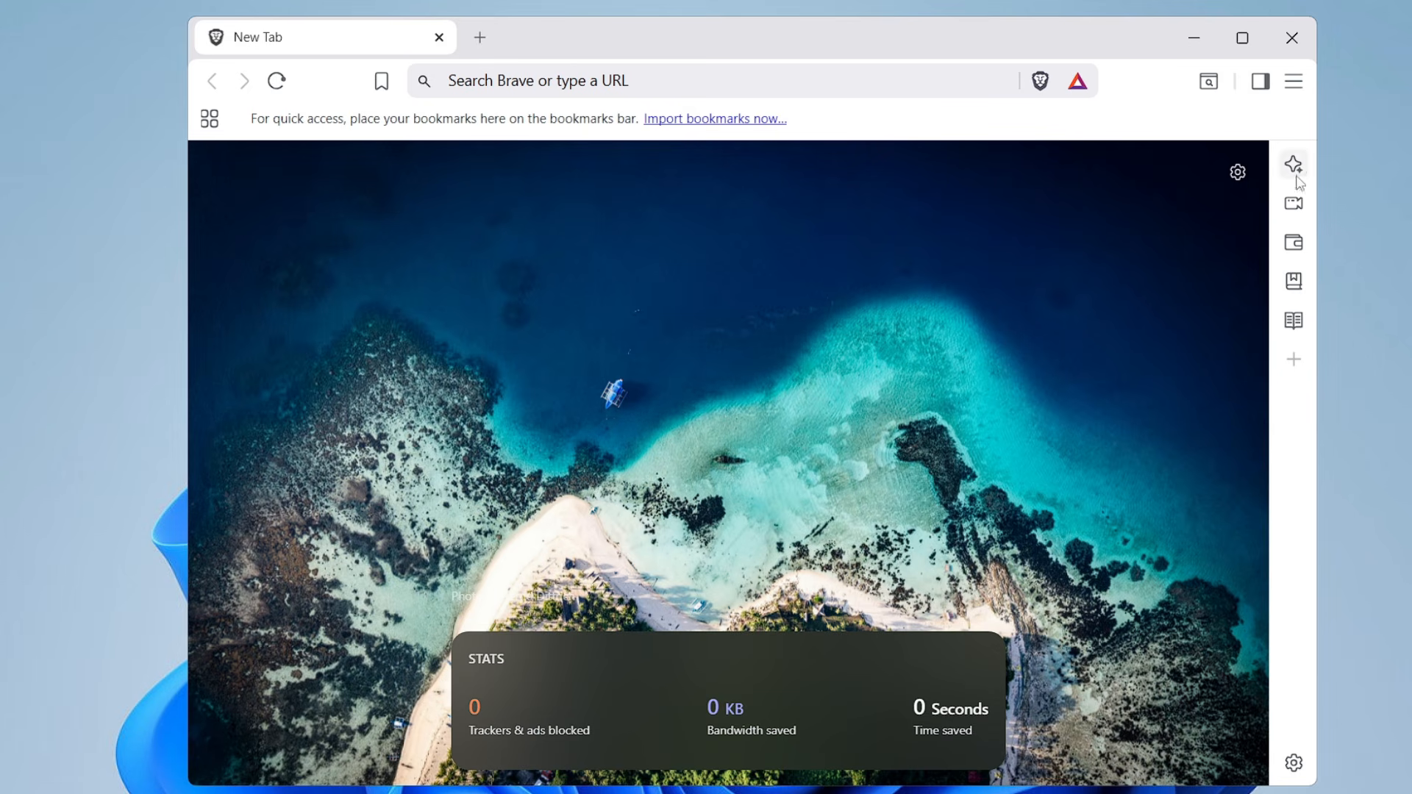
right_click(1291, 506)
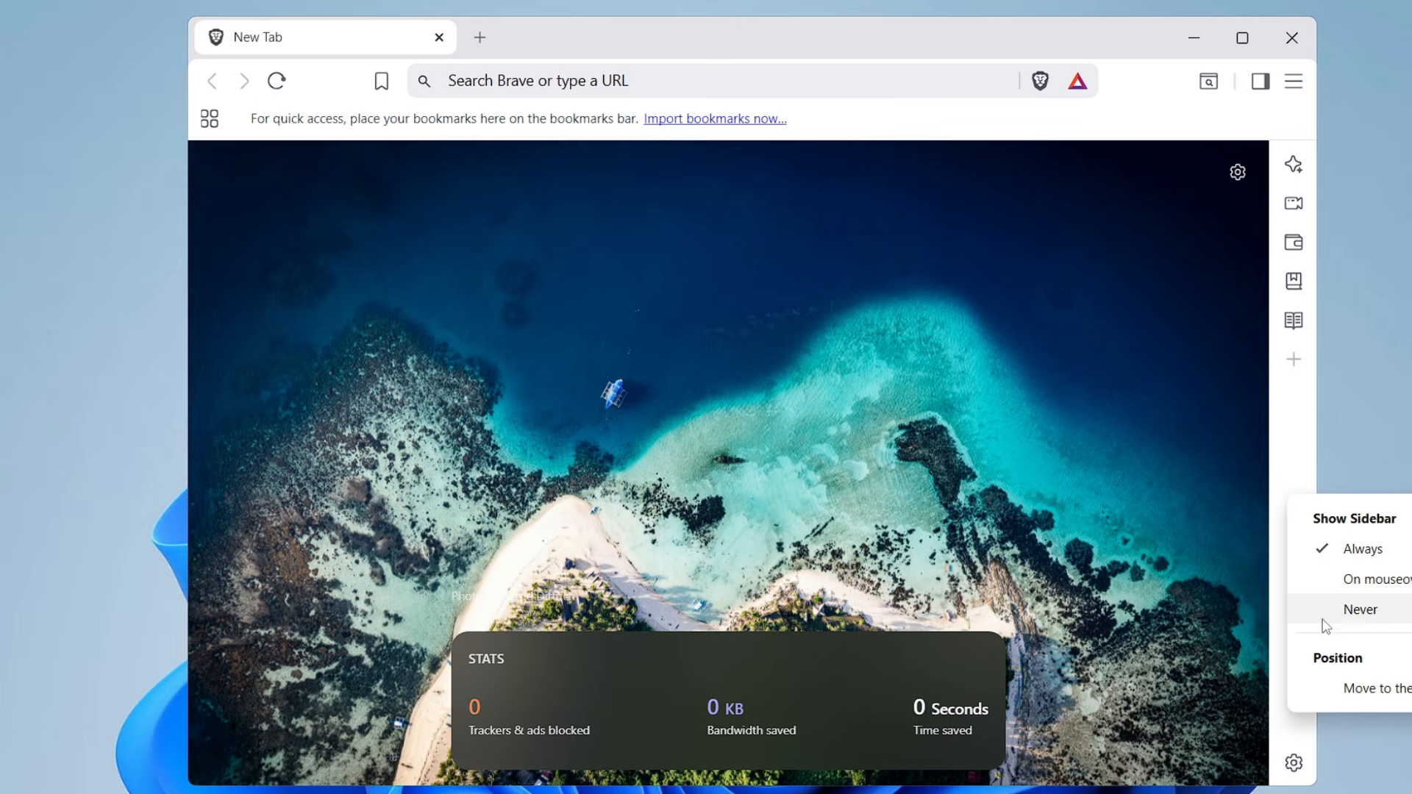
click(1361, 610)
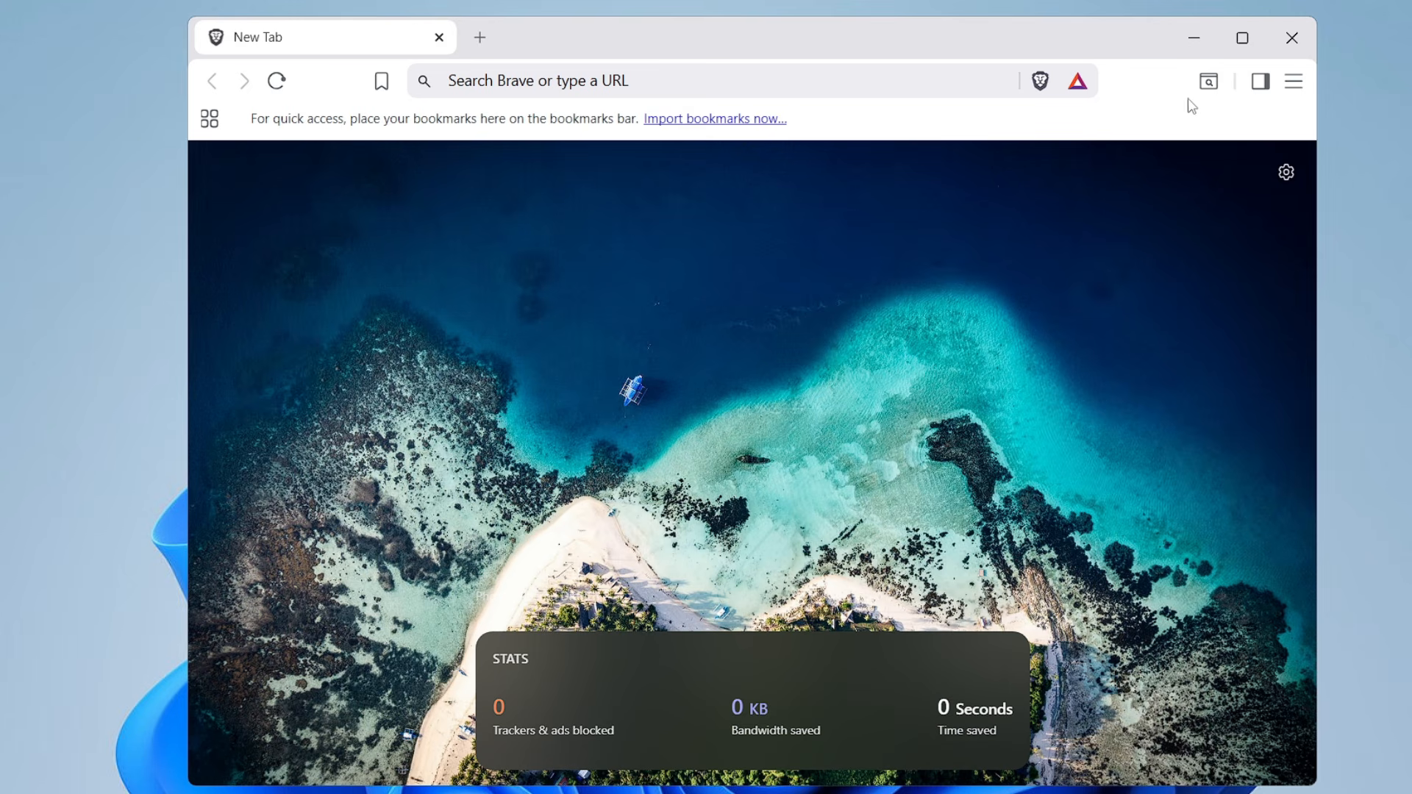
Open the Appearance section of the browser settings and enable the home button
click(1295, 84)
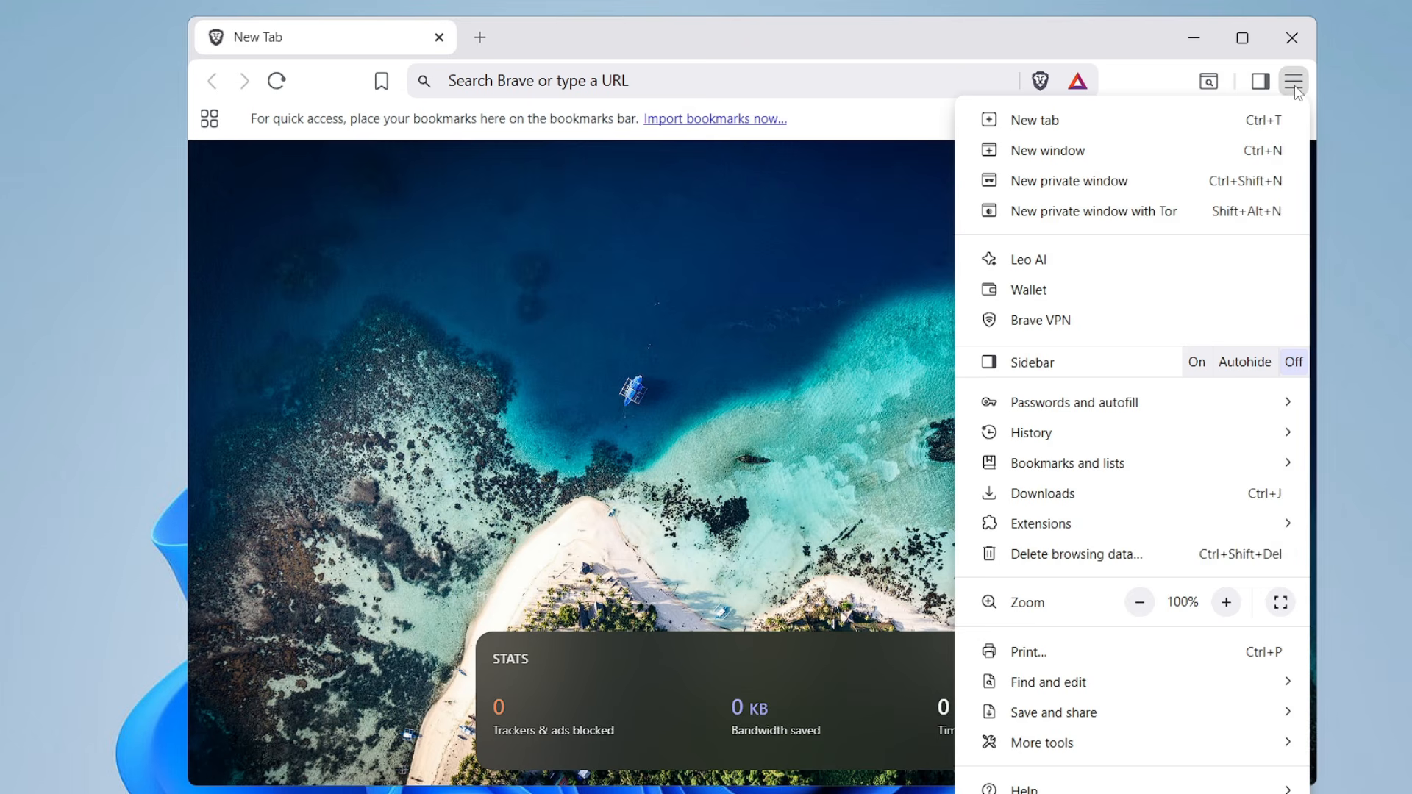
scroll(1172, 691, down, 1)
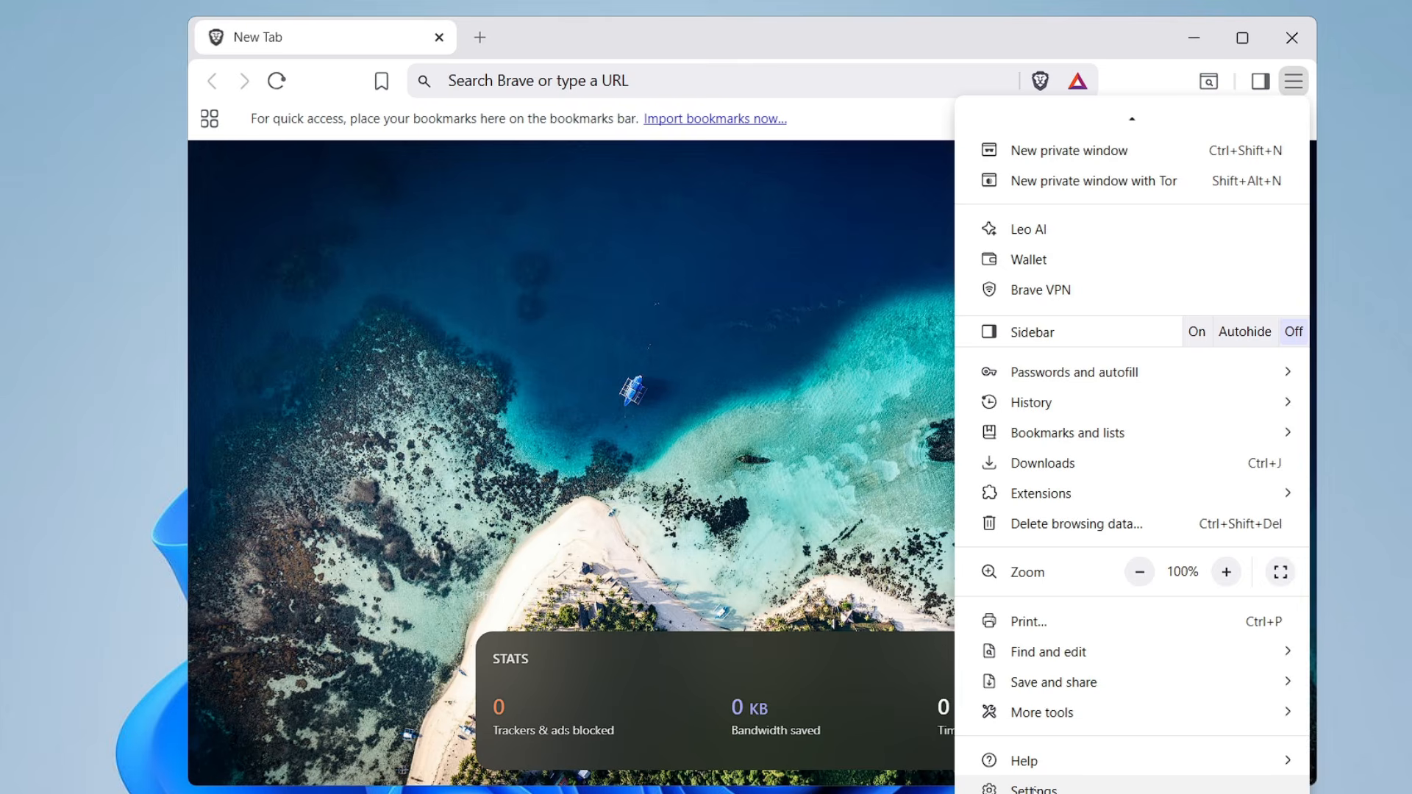
click(1034, 789)
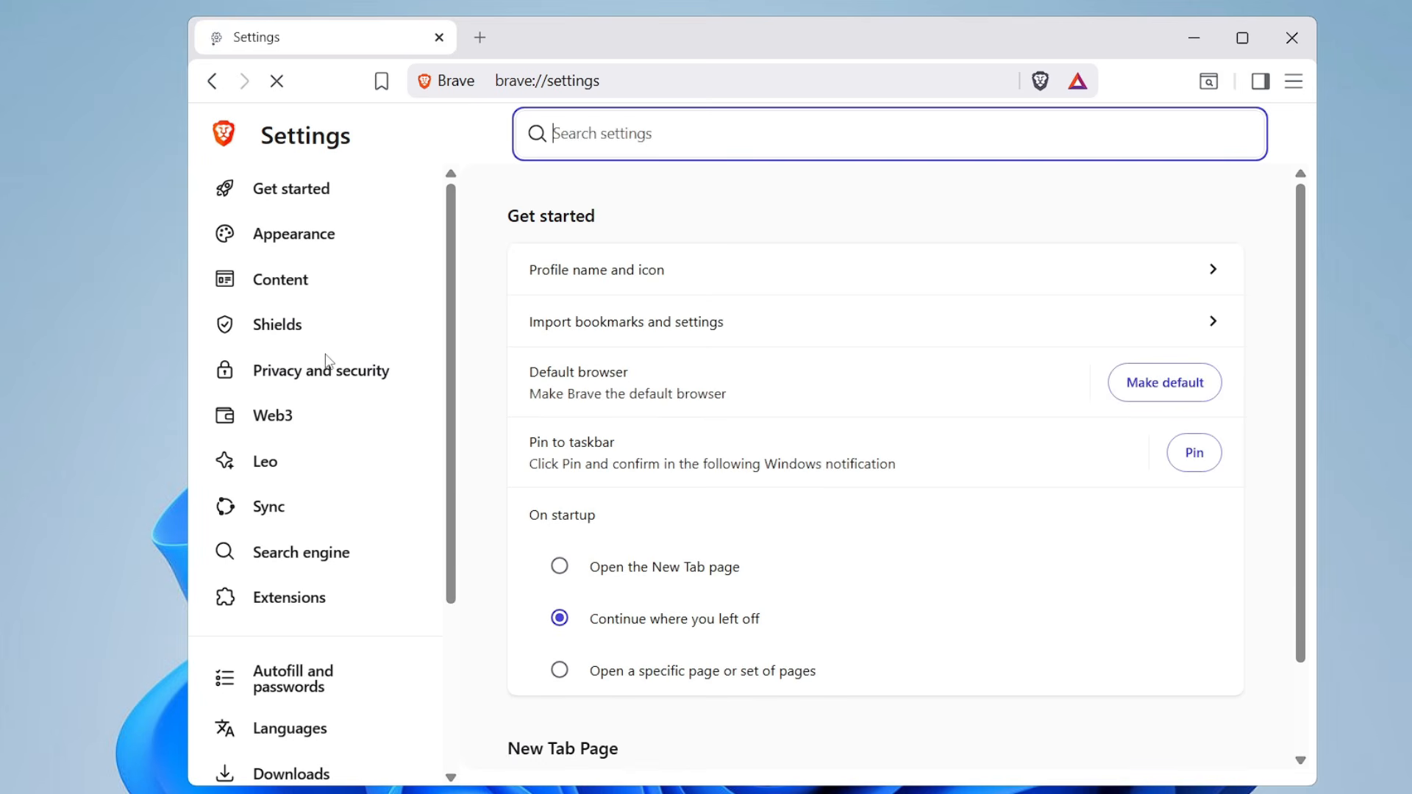
click(294, 239)
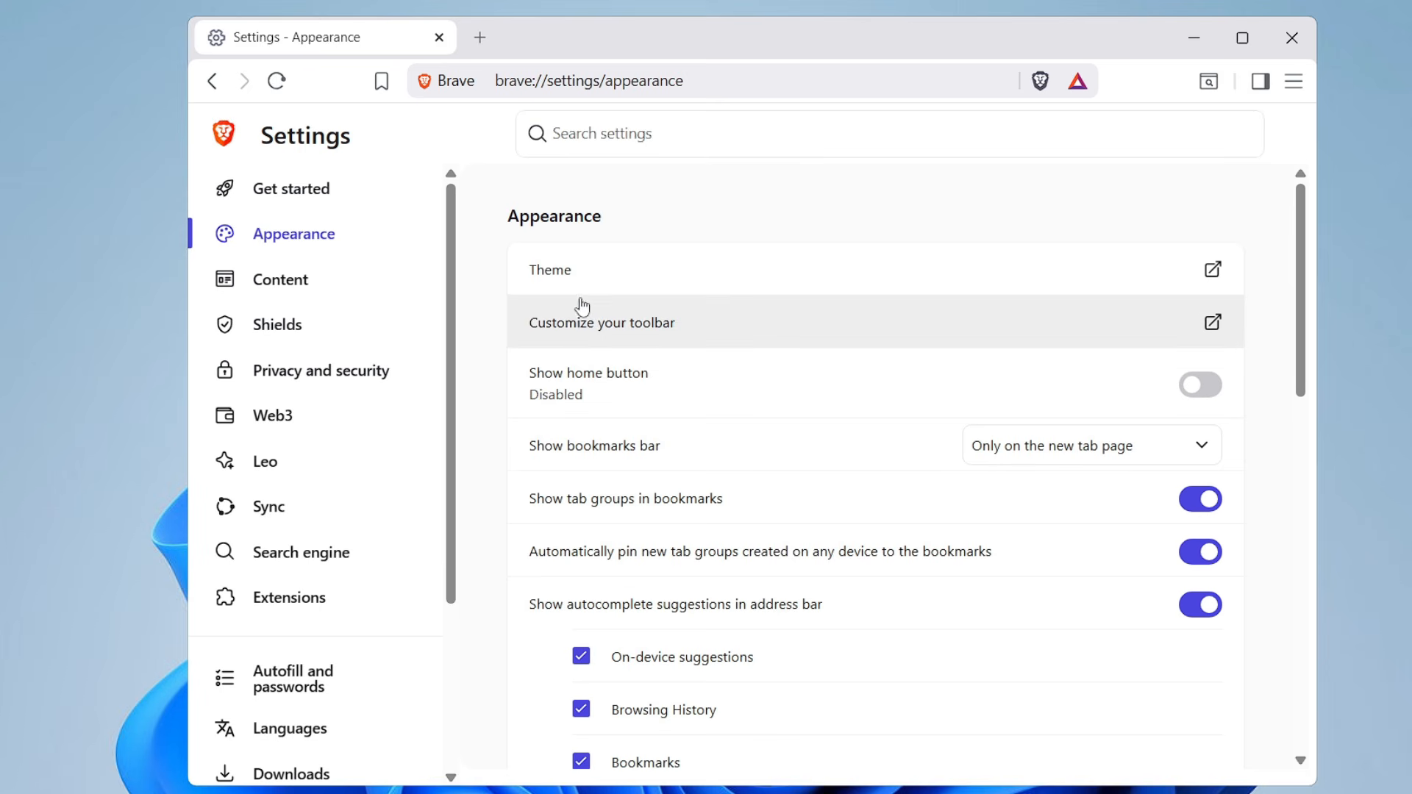
click(1190, 390)
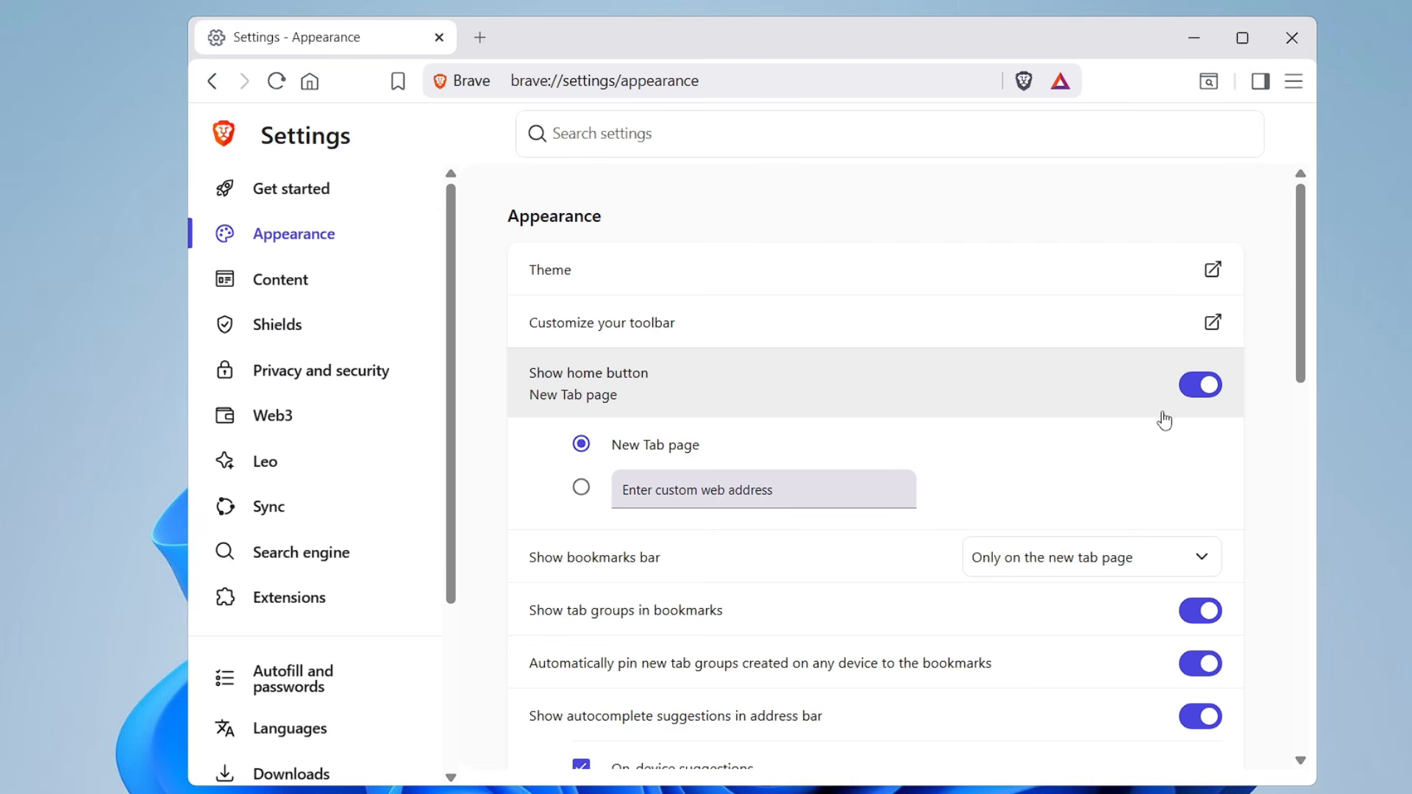
Disable the Leo AI Assistant, Quick commands and On-device suggestions for address bar autocomplete
scroll(788, 461, down, 5)
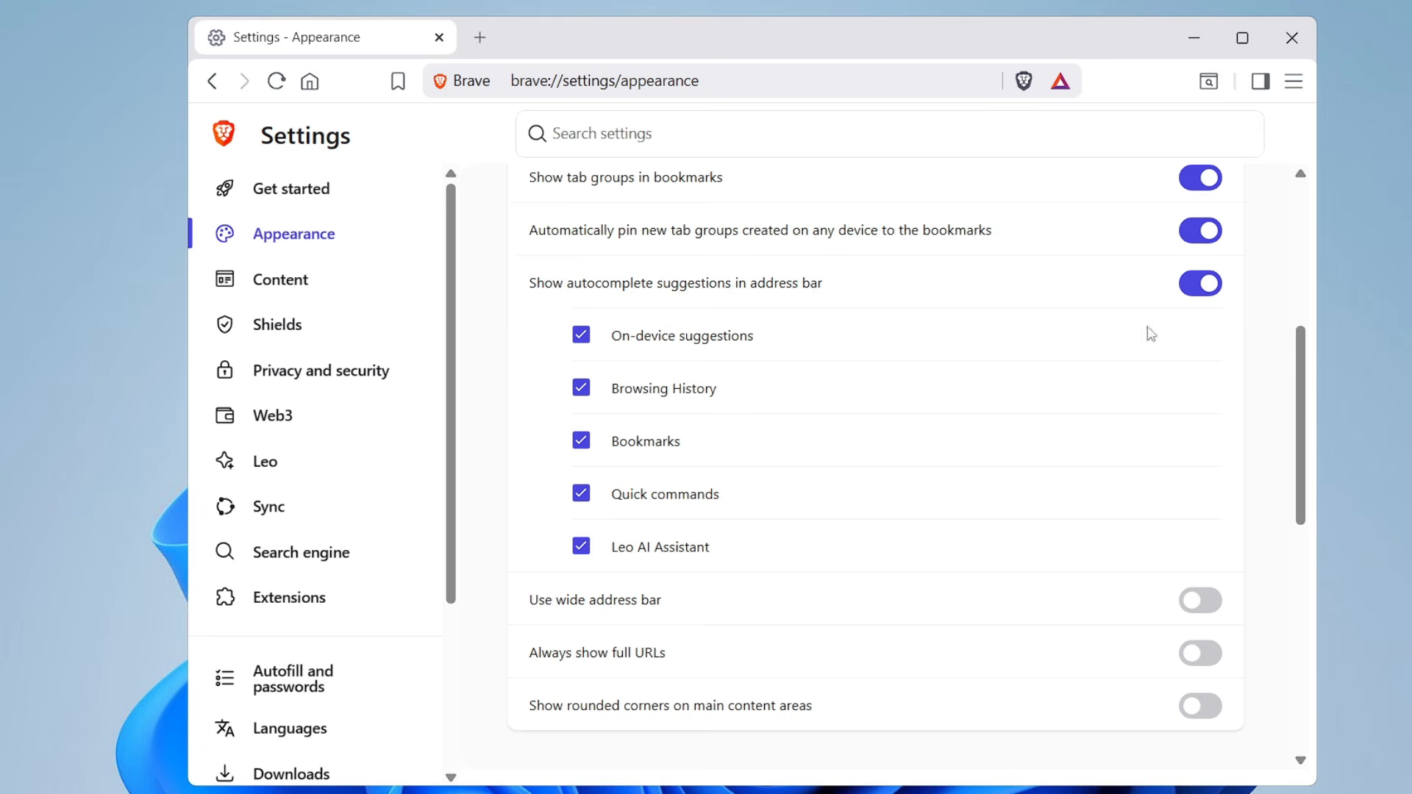
click(581, 546)
click(581, 340)
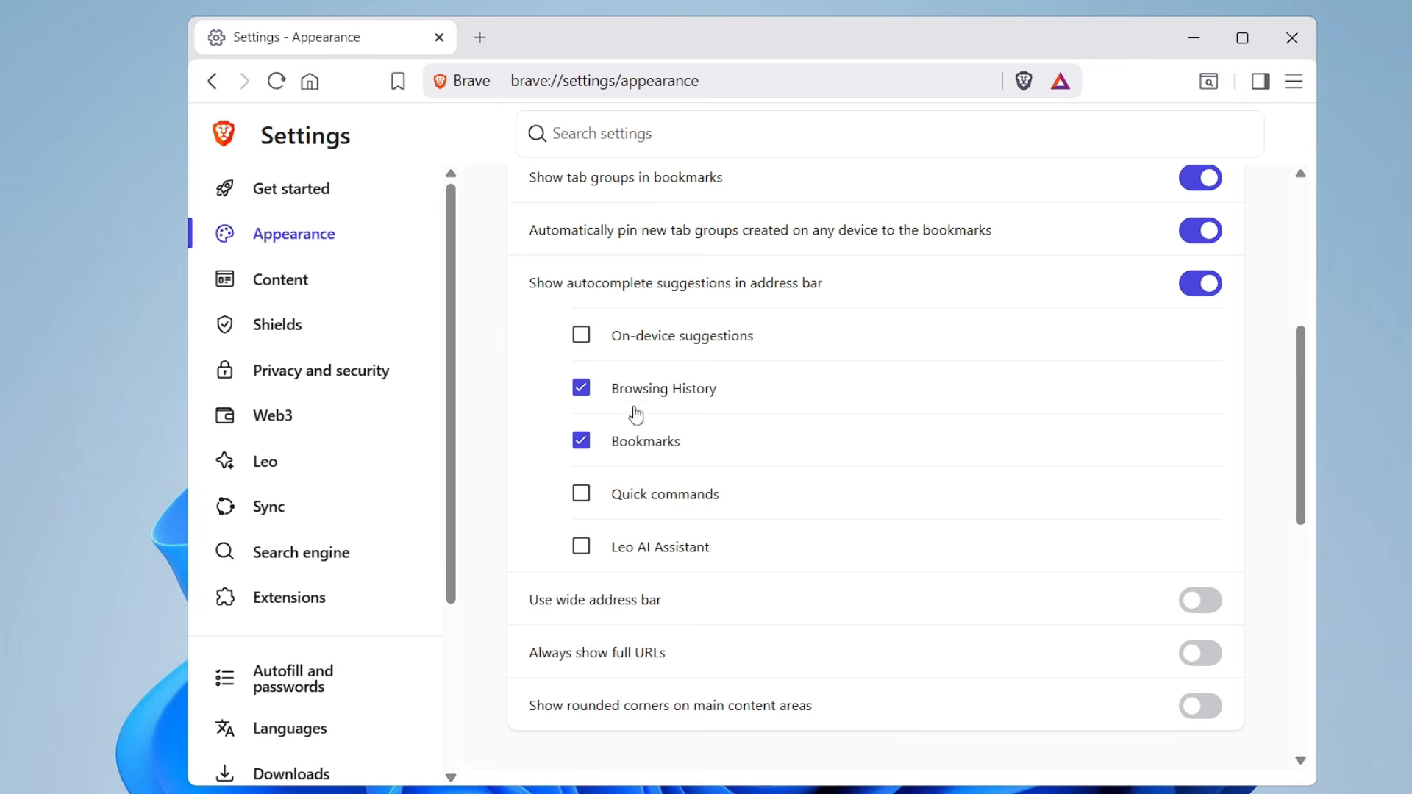
Switch vertical tabs on to preview the layout and turn them back off
scroll(689, 450, down, 6)
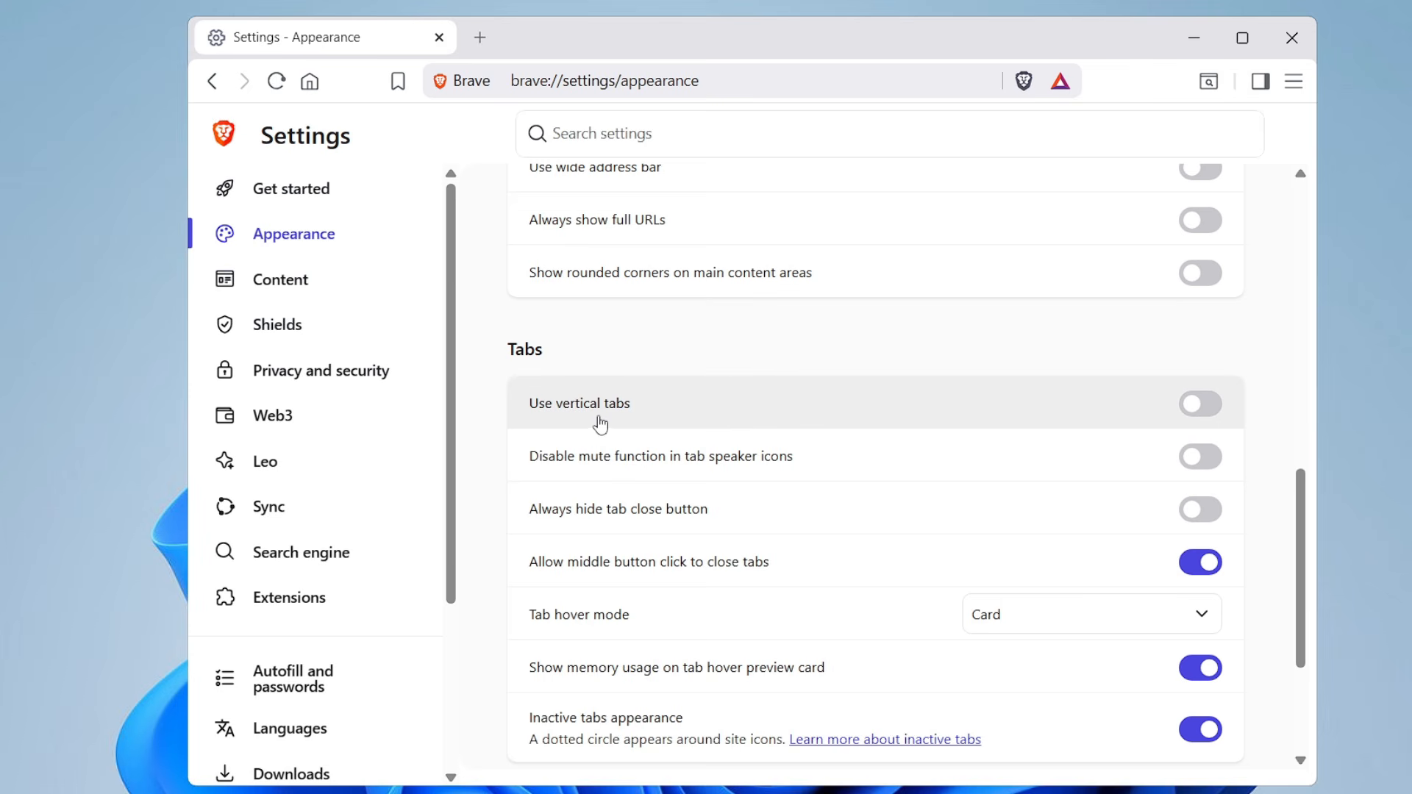
click(1210, 412)
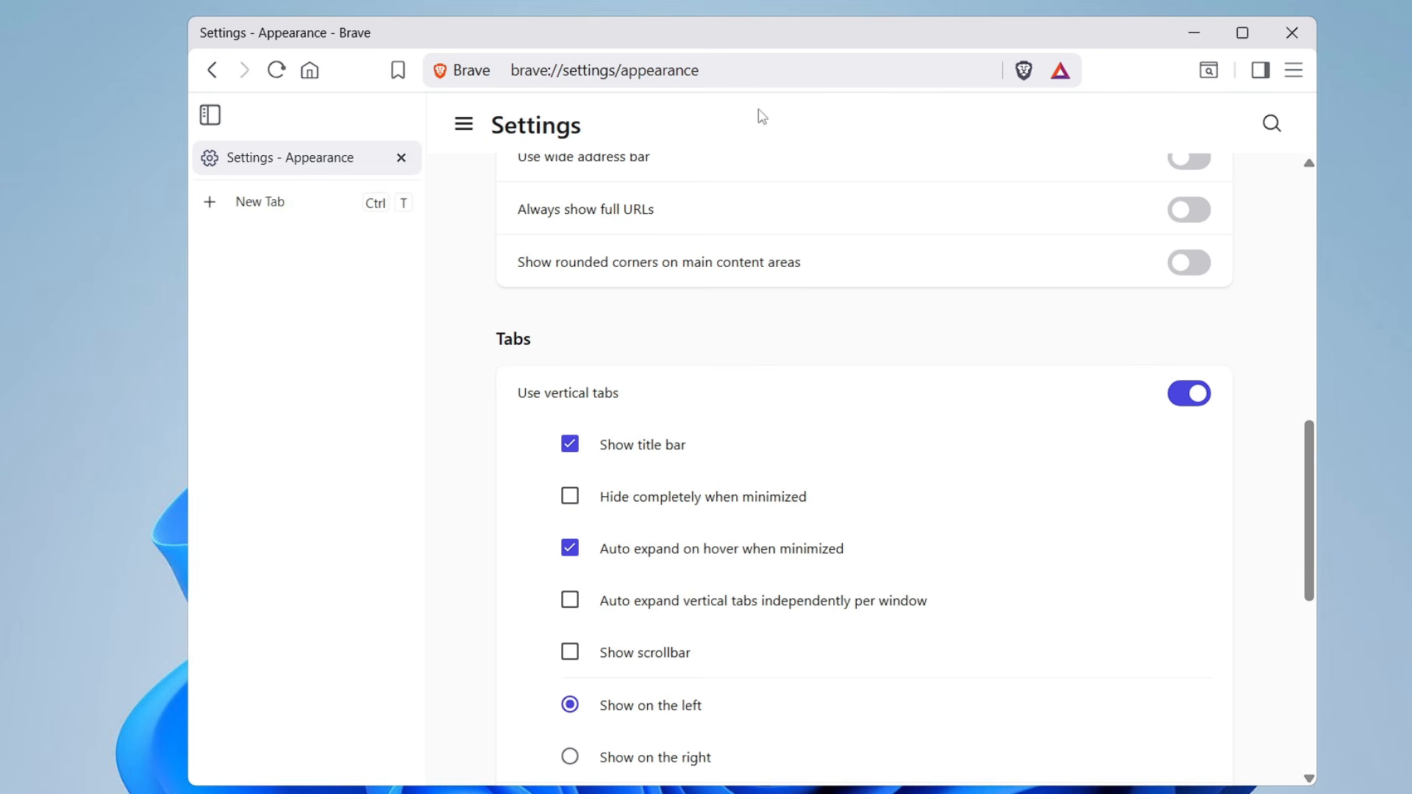
click(1170, 403)
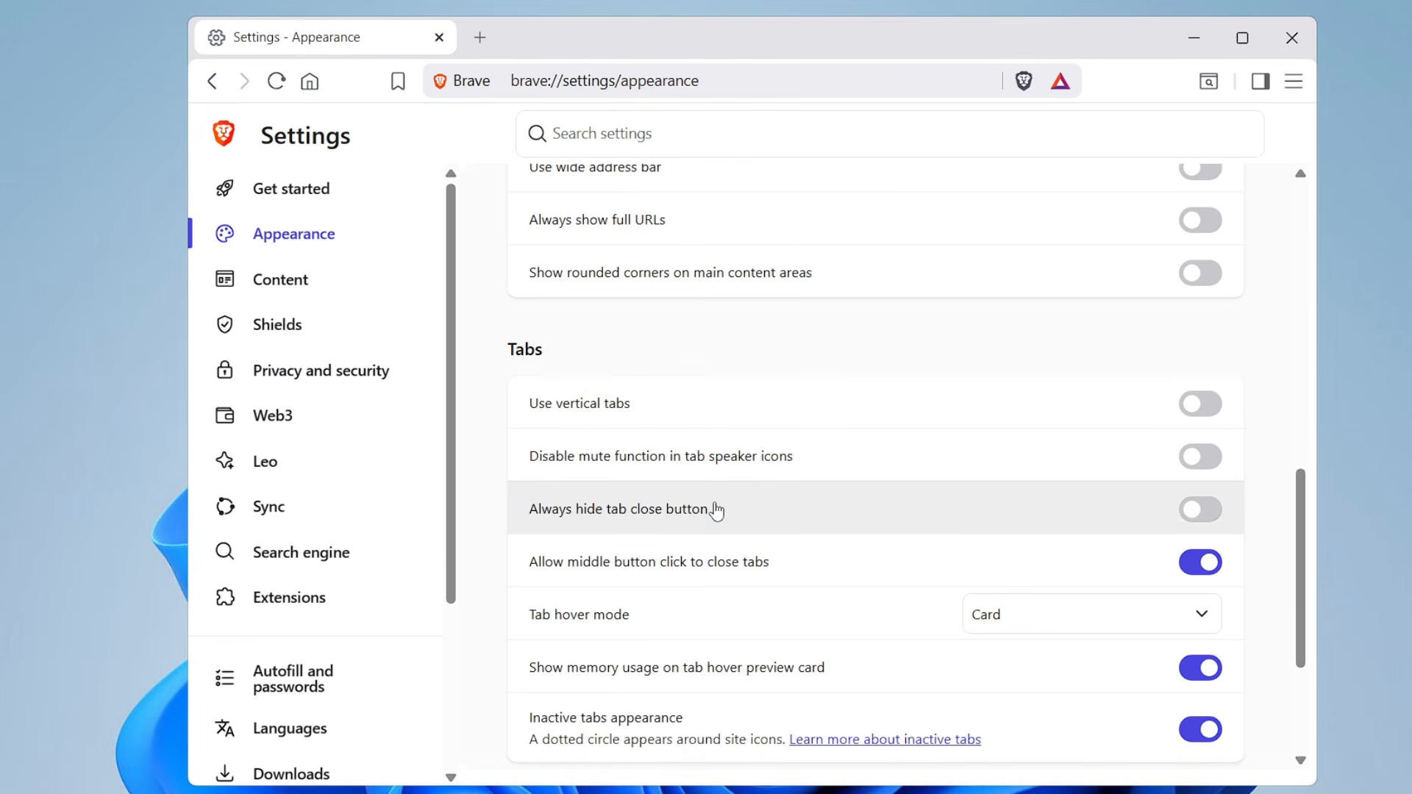
Set the tab hover mode to Card with preview in the Tabs settings
scroll(527, 518, down, 1)
click(1048, 515)
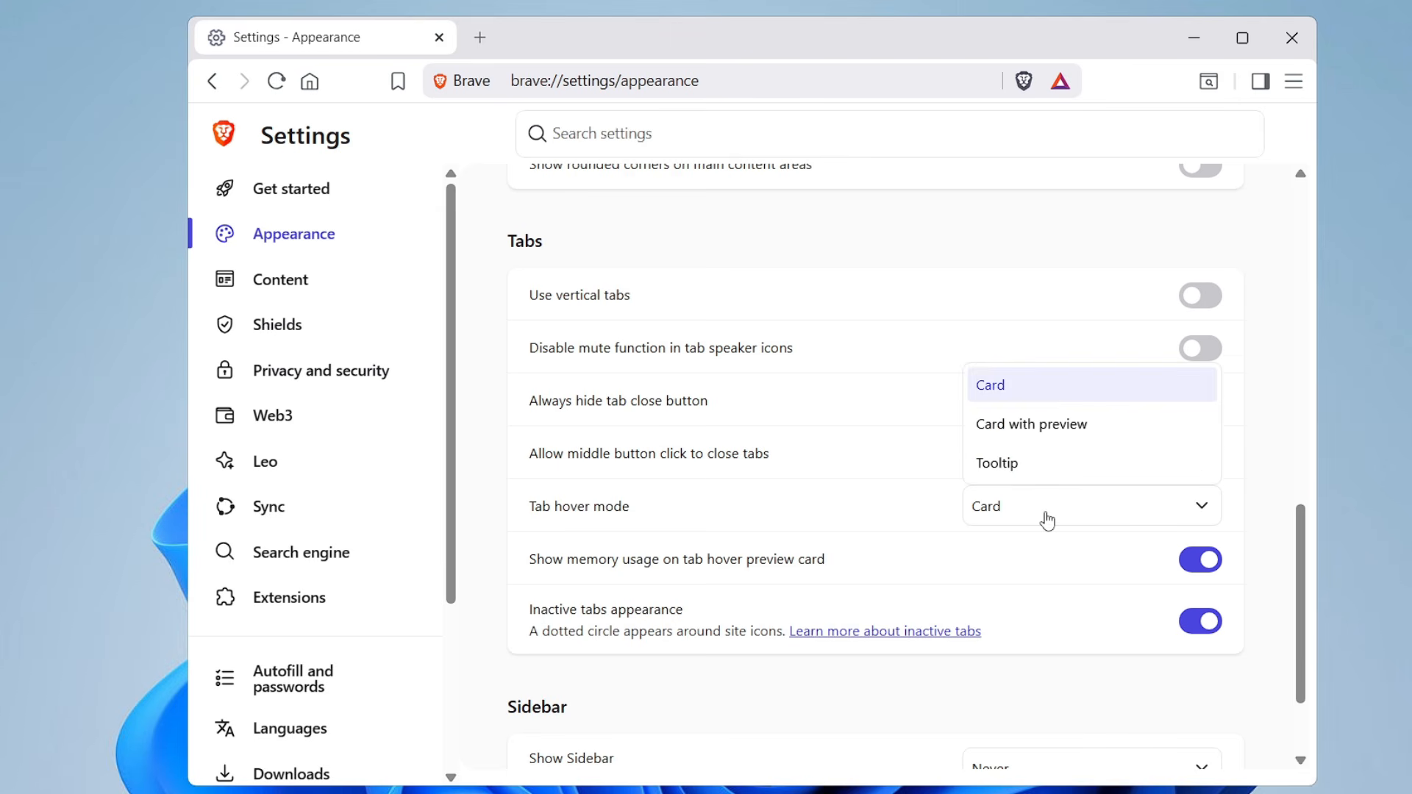
click(1034, 429)
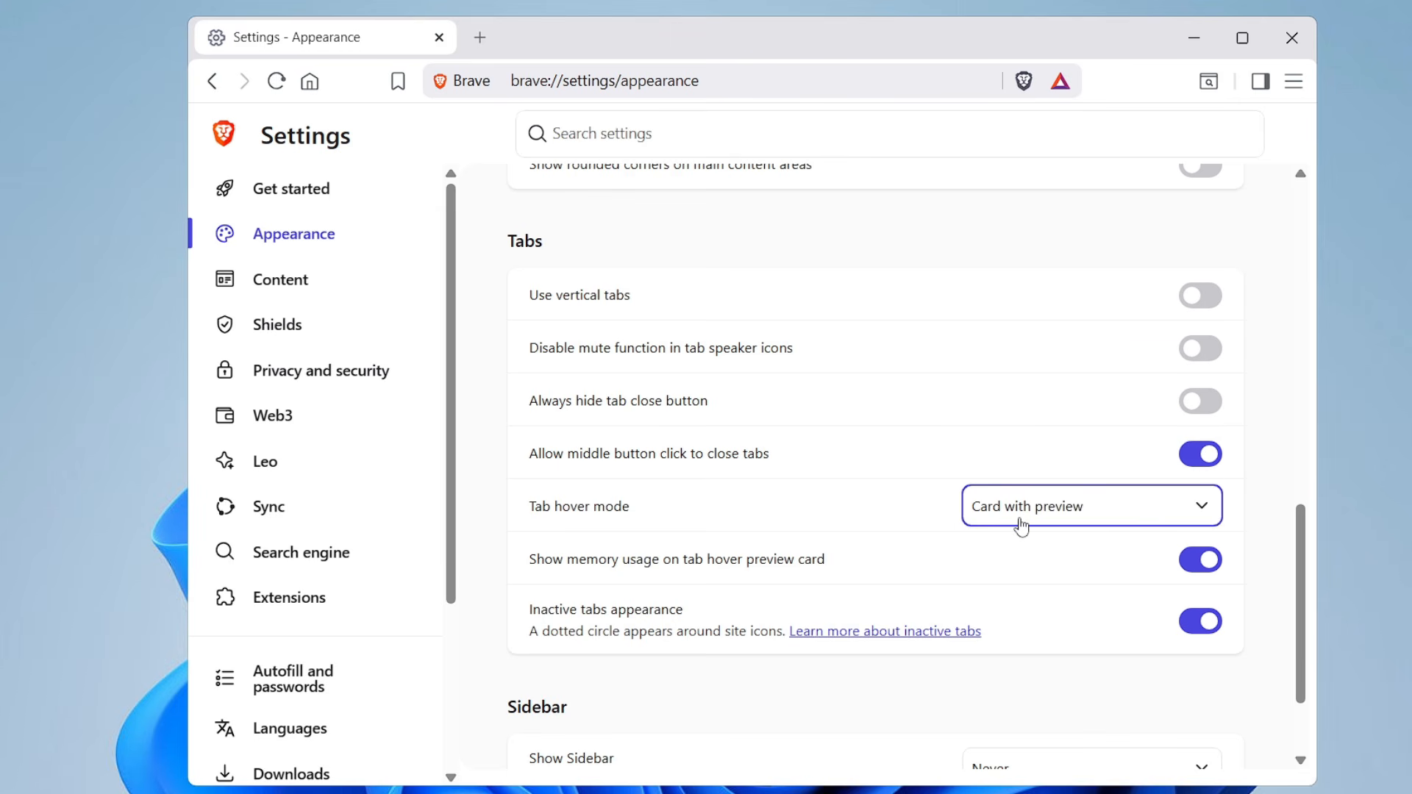
Turn on rounded corners for the main content areas
scroll(599, 501, up, 3)
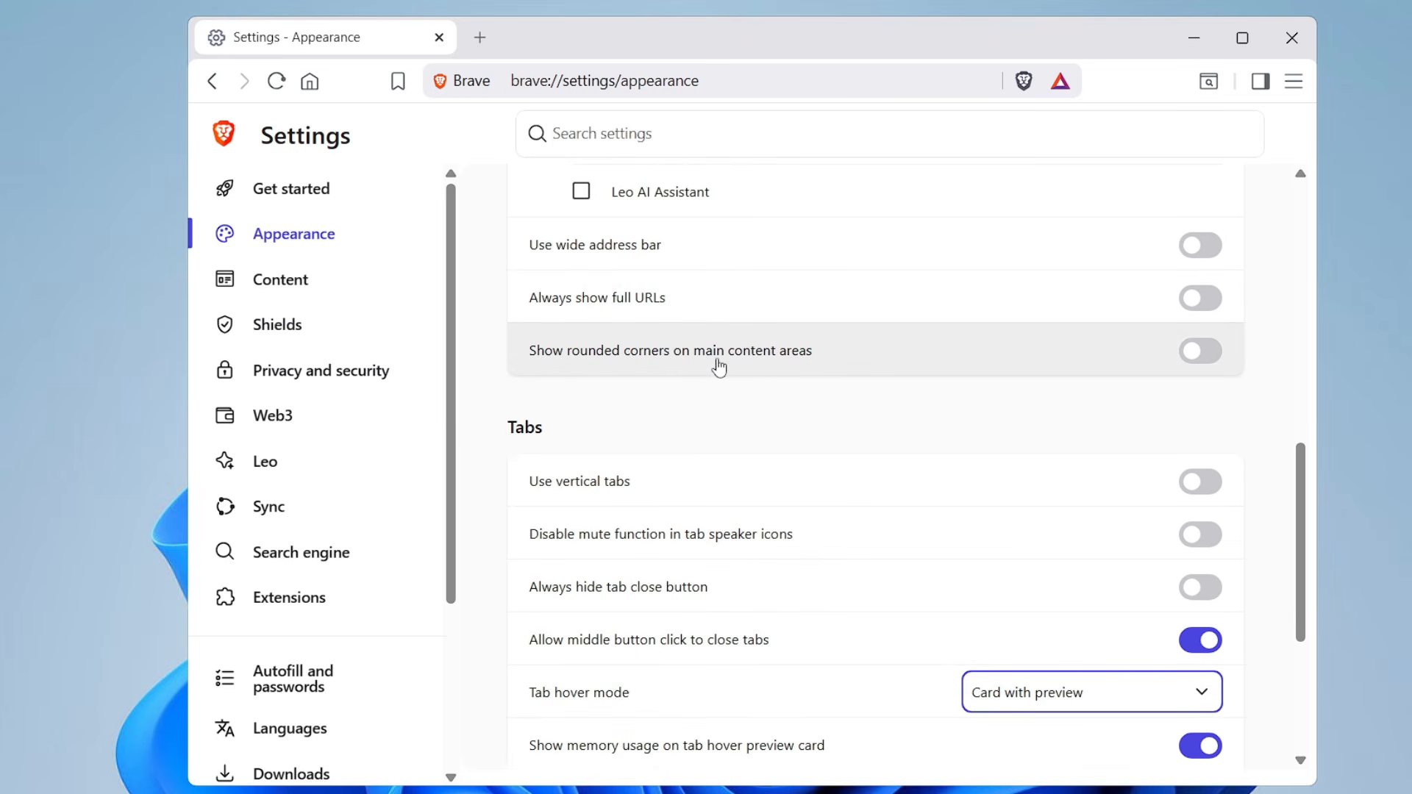
click(1209, 356)
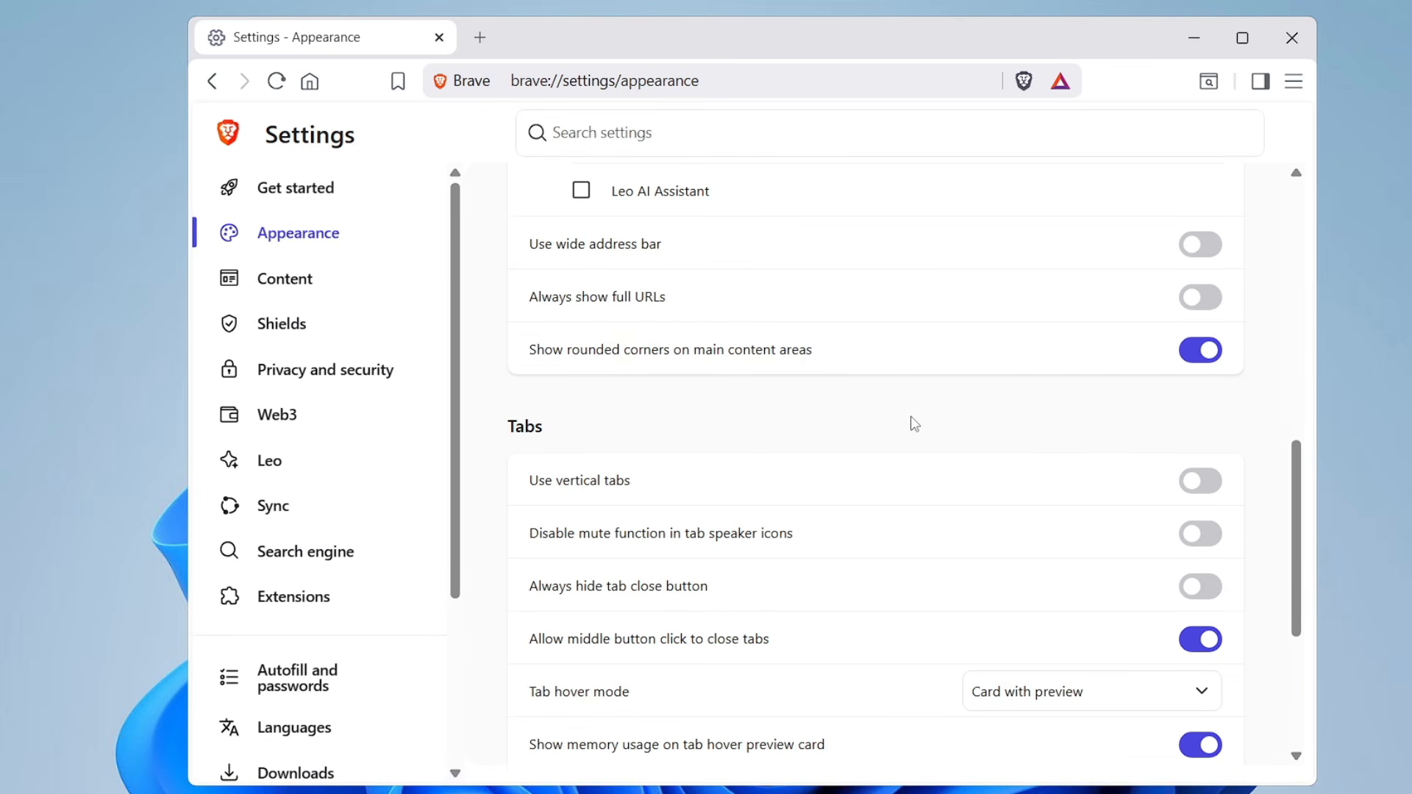
Customize the toolbar to hide the Tab search, Add Bookmark, Rewards and Add RSS feed buttons
scroll(915, 424, up, 10)
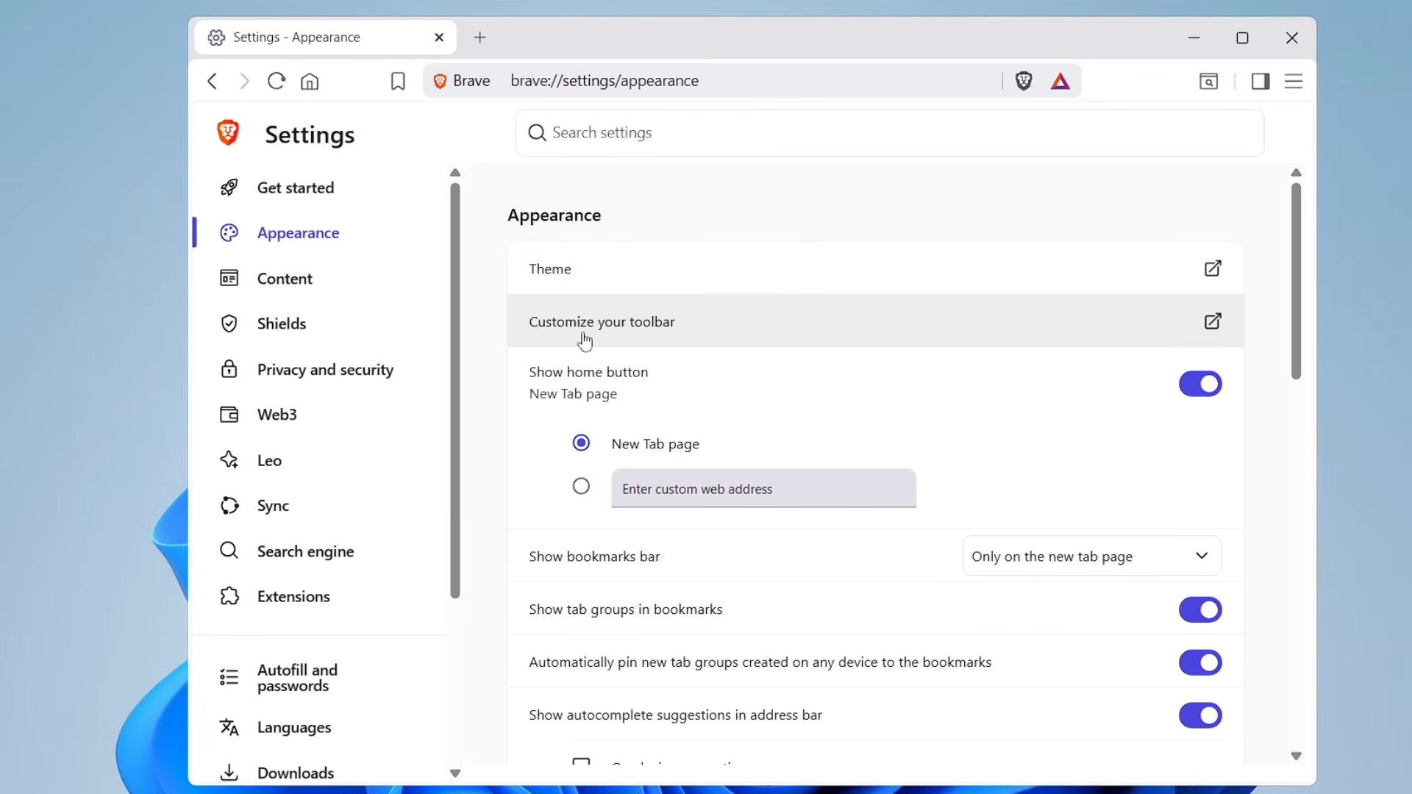
click(700, 338)
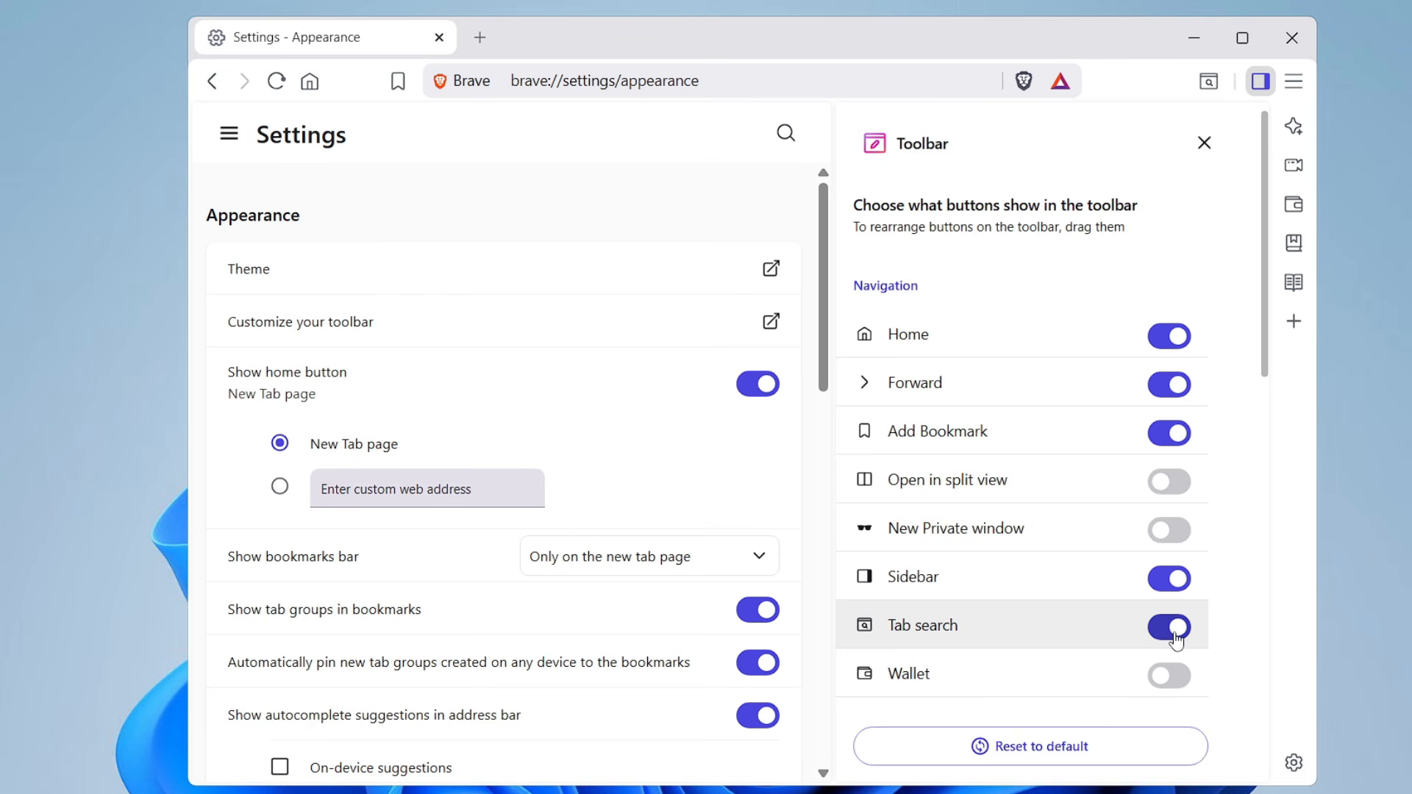
click(1176, 637)
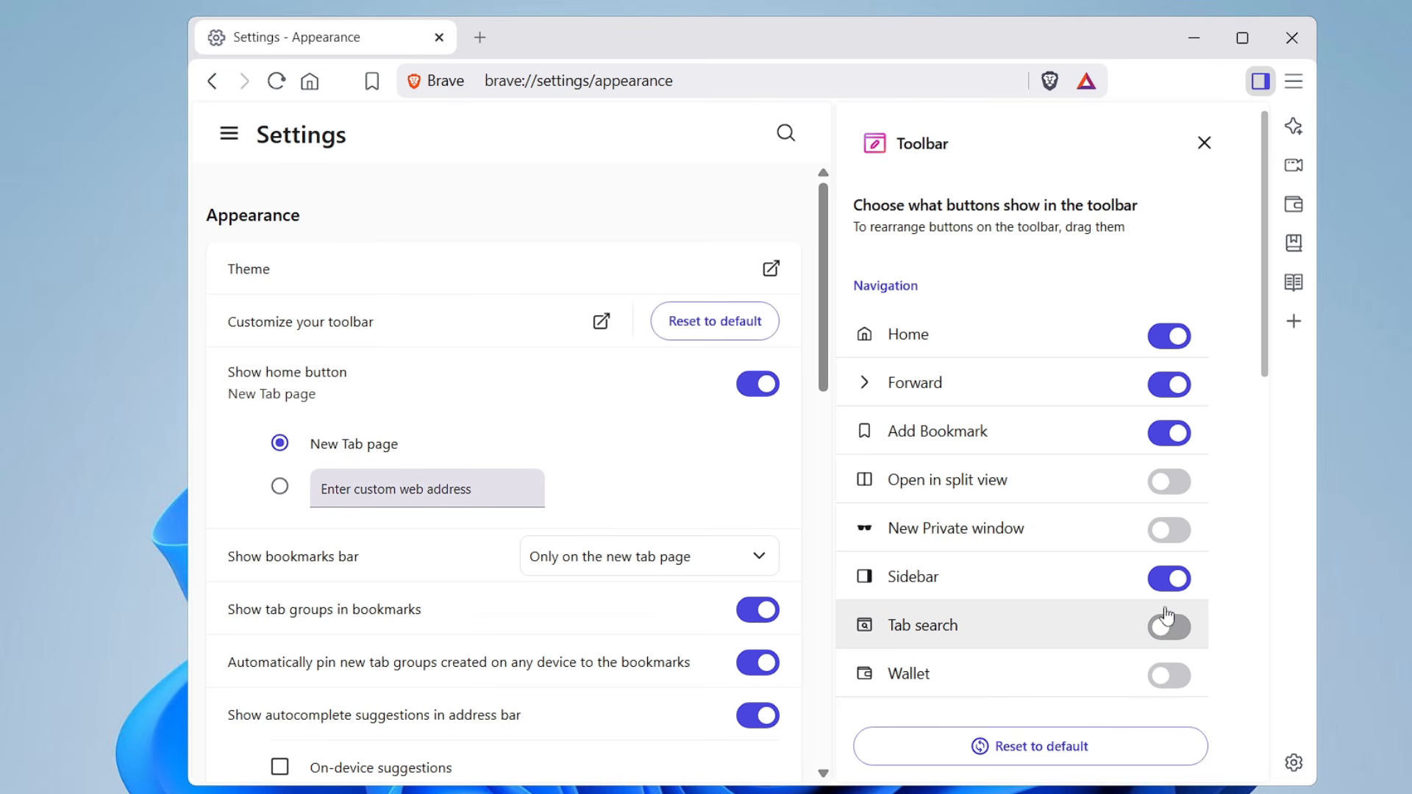
click(1149, 444)
scroll(924, 460, down, 4)
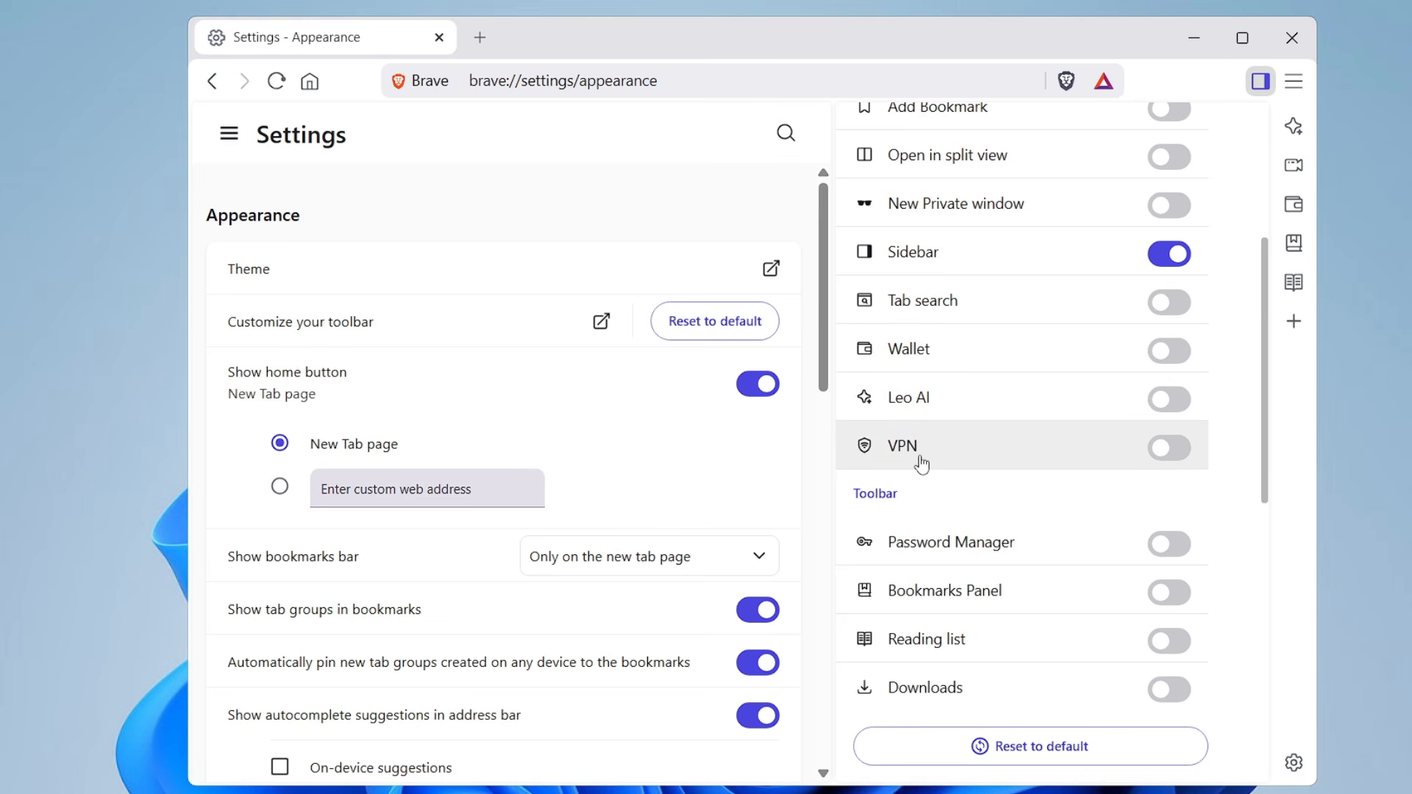
scroll(924, 465, down, 10)
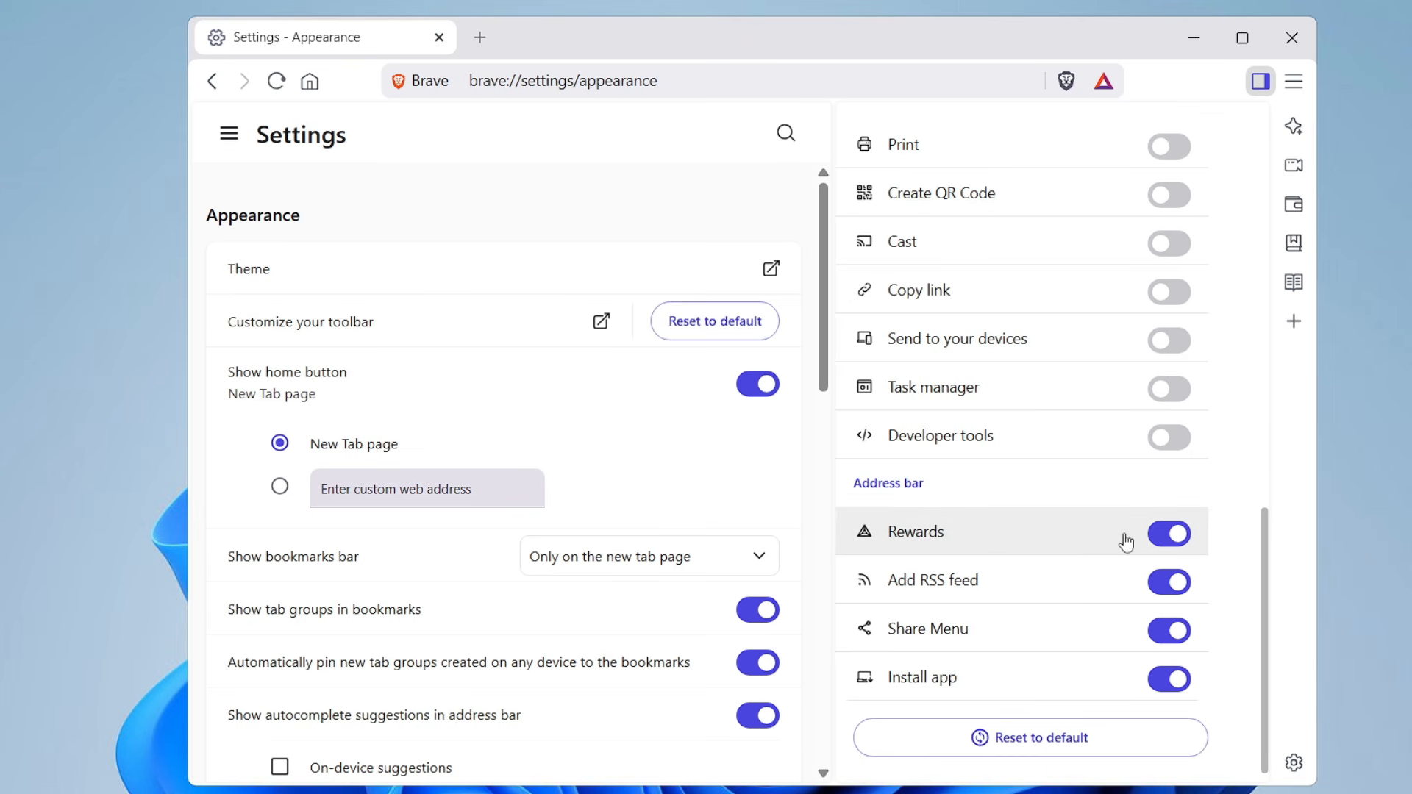
click(1169, 535)
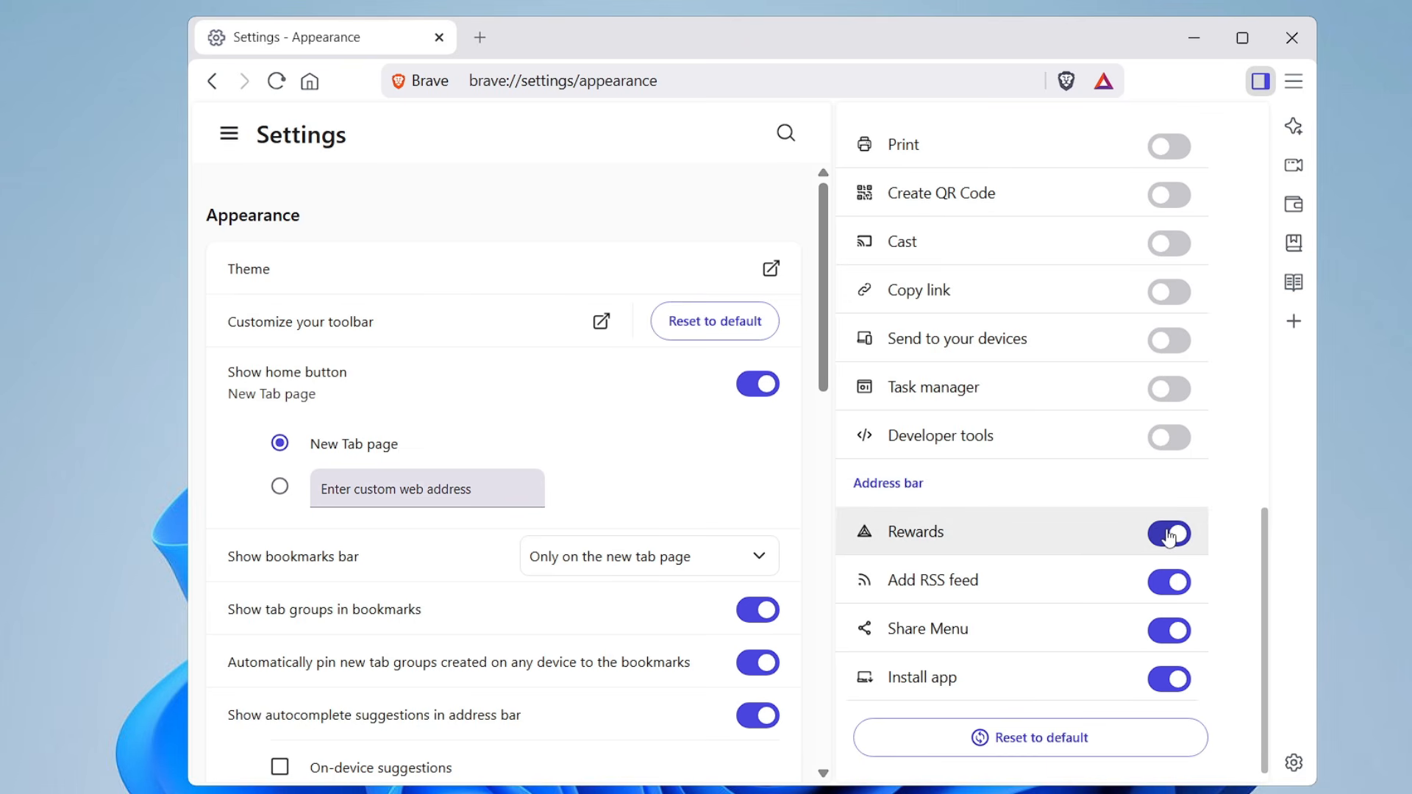
click(1176, 599)
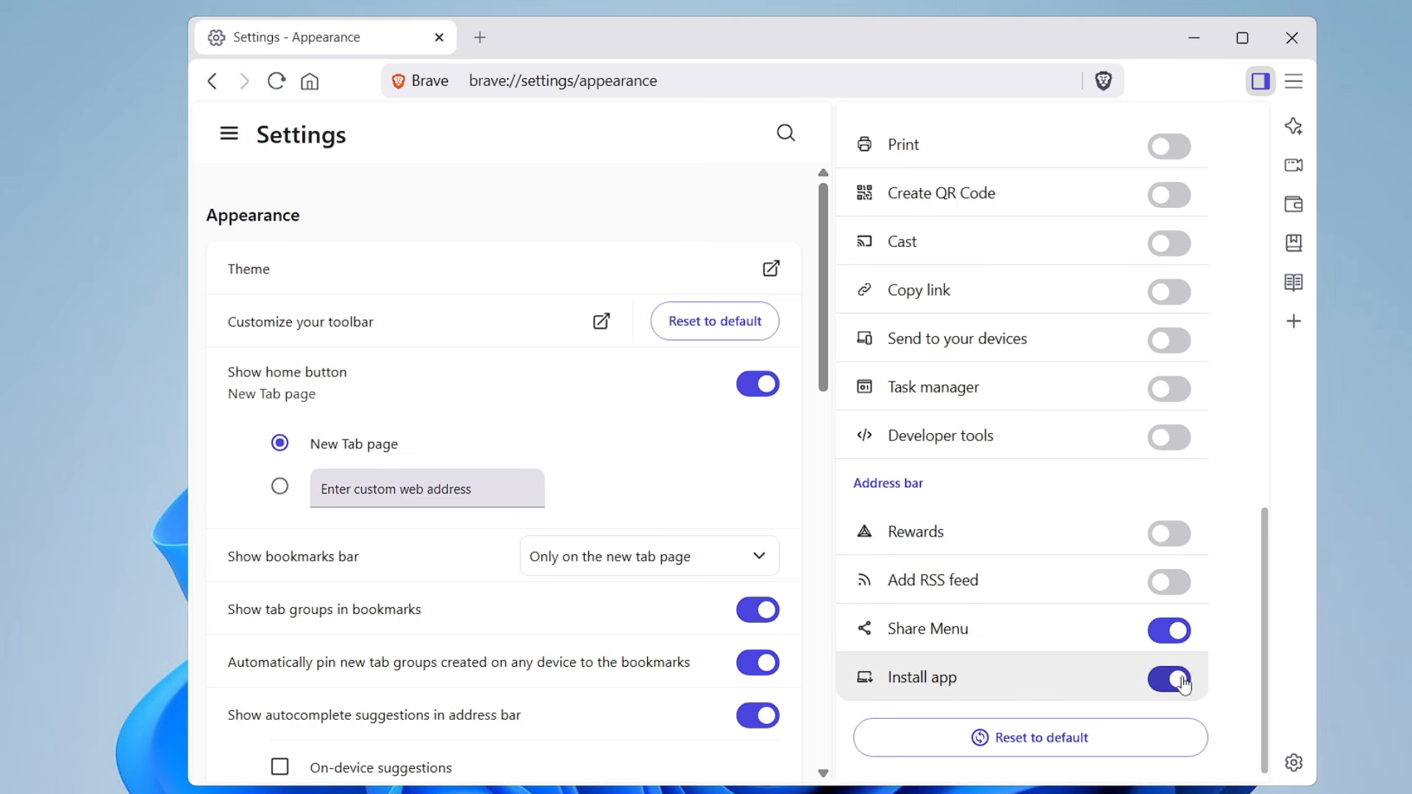
Open the Shields settings and set Trackers & ads blocking to Aggressive
click(228, 133)
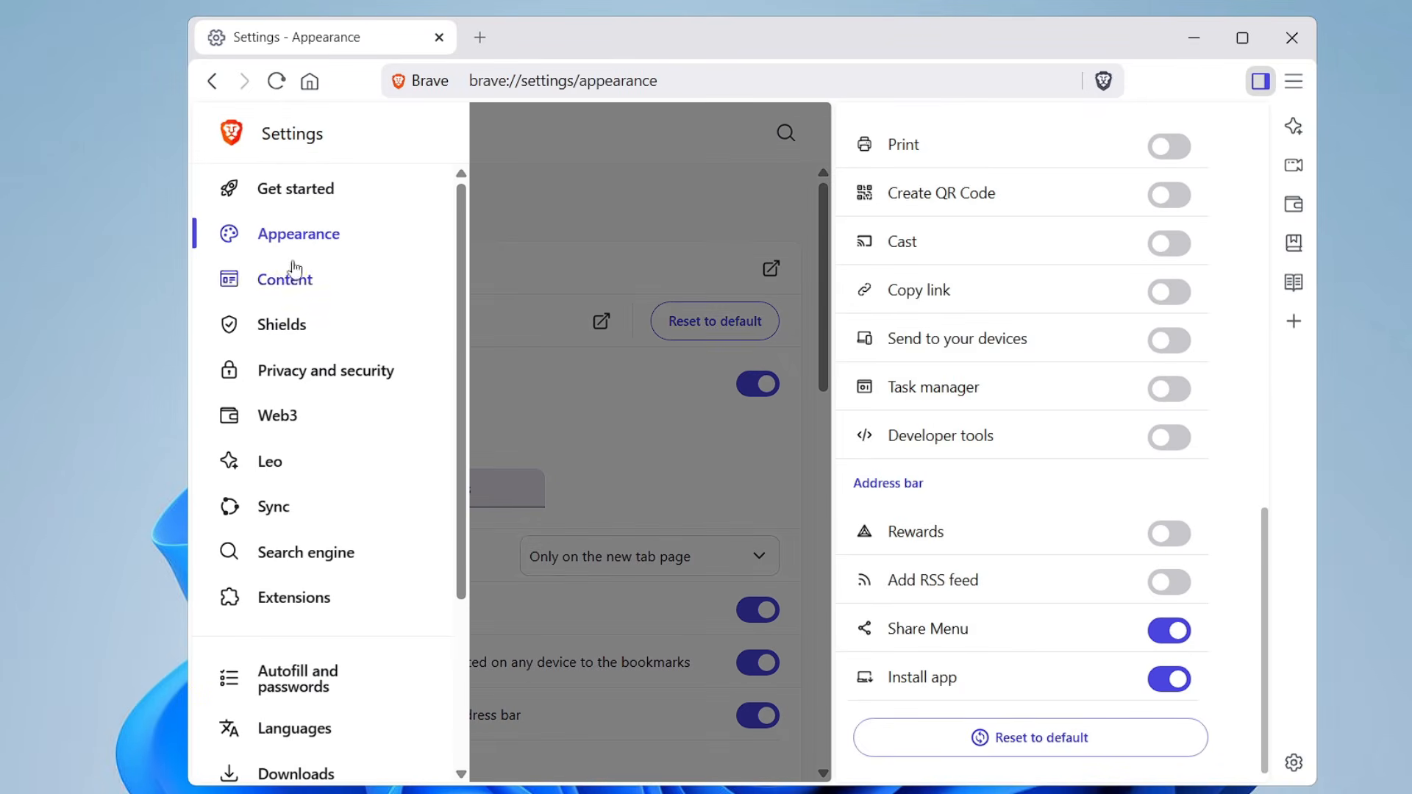
click(287, 340)
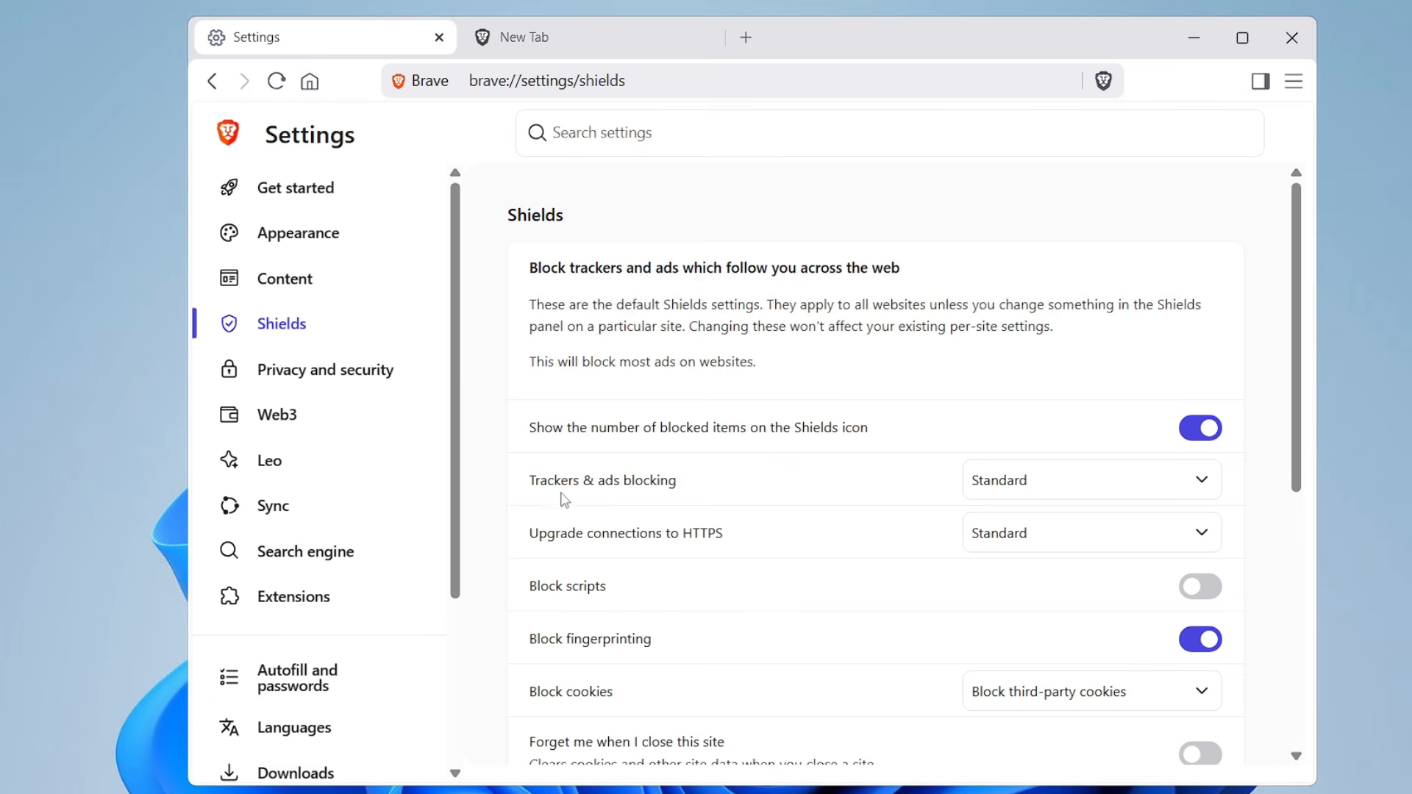
click(1037, 489)
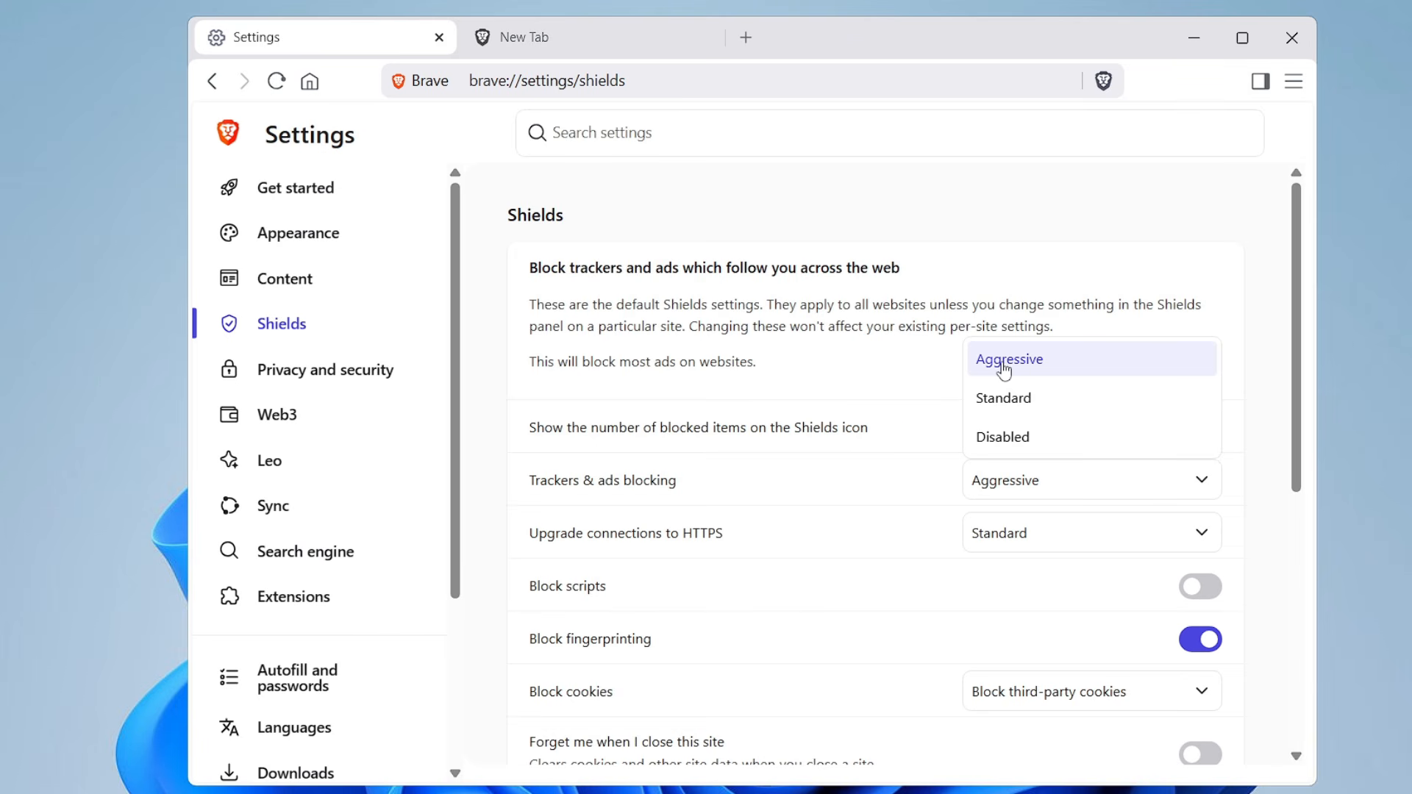
click(1034, 367)
In the Leo settings, disable the sidebar icon, the context menu entry on websites and Tab Focus Mode
click(274, 376)
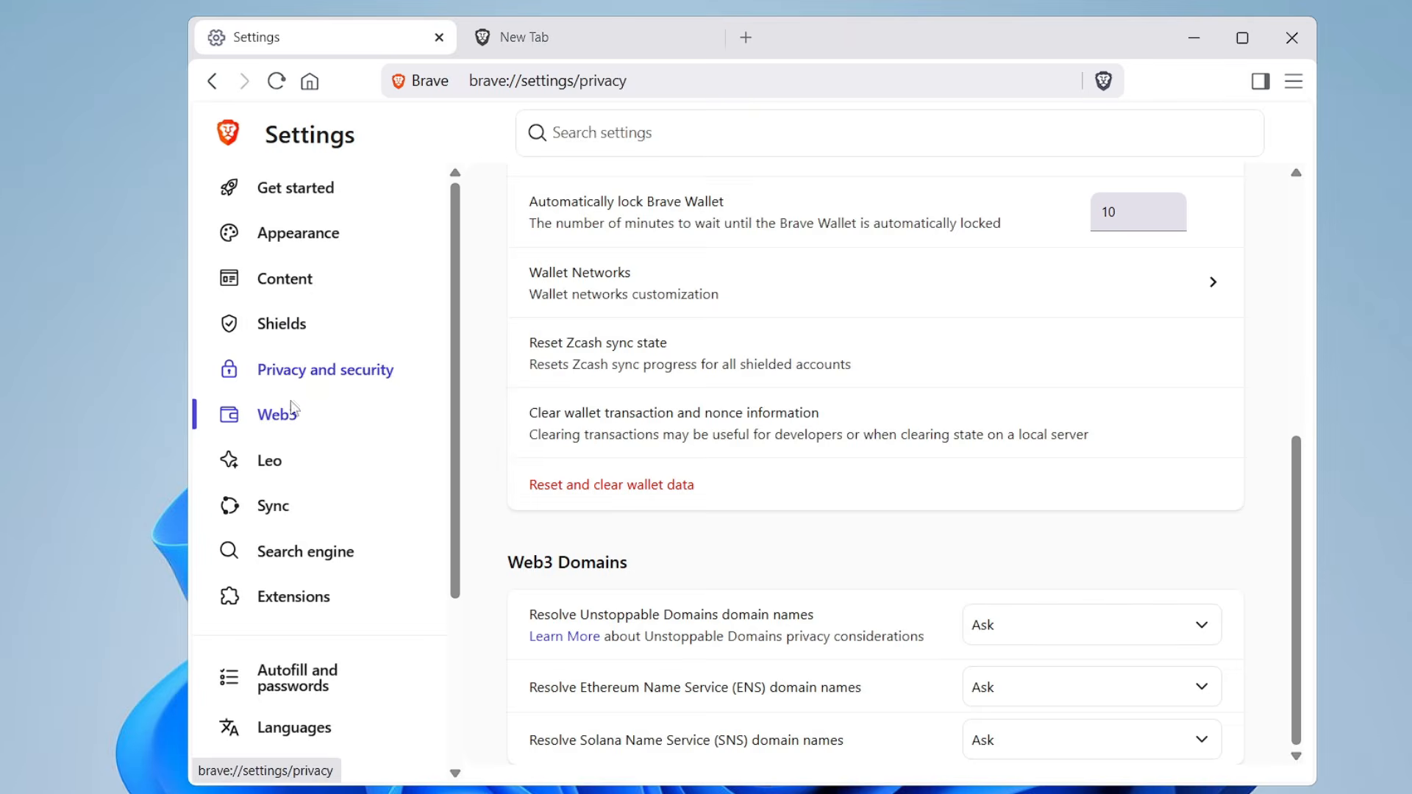
click(279, 418)
click(289, 466)
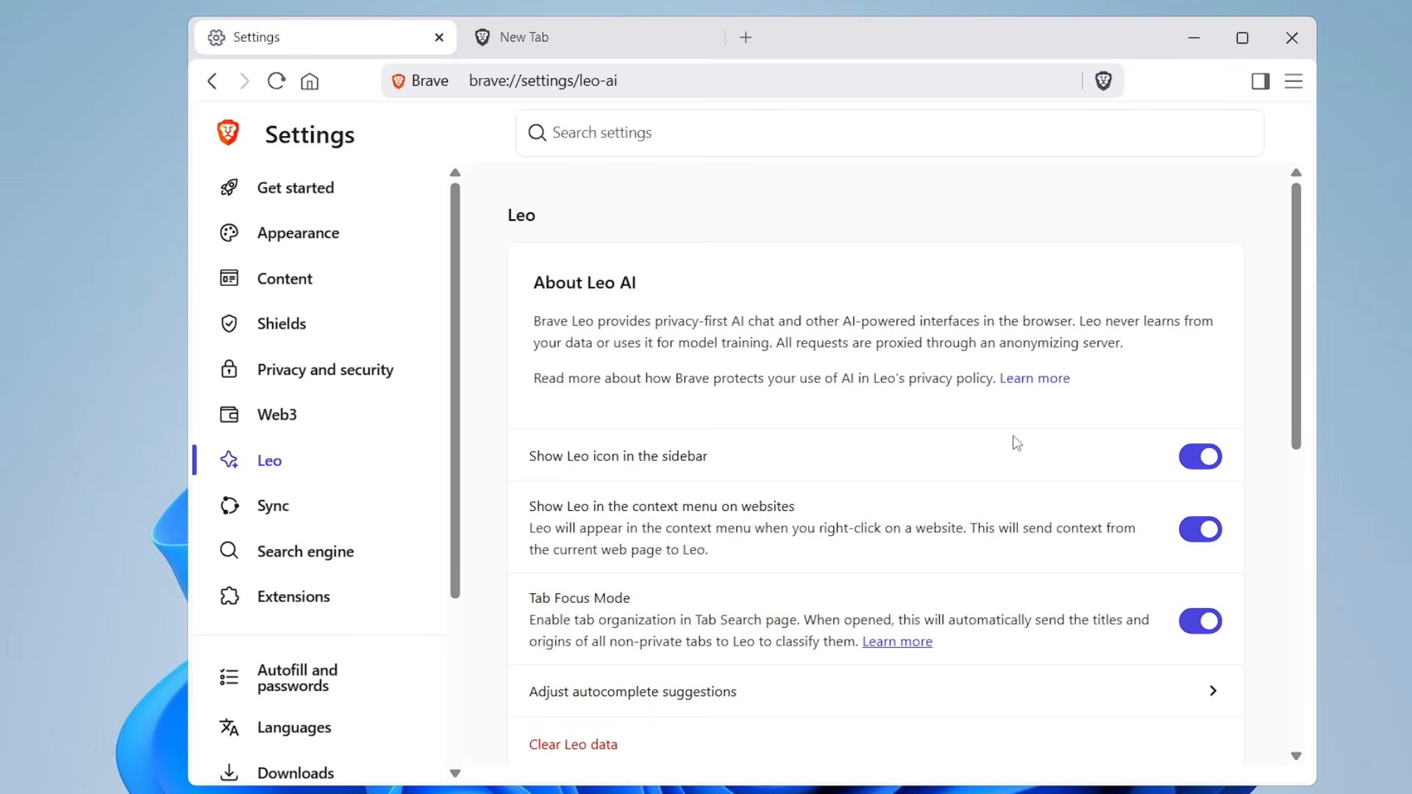
click(1201, 456)
click(1208, 530)
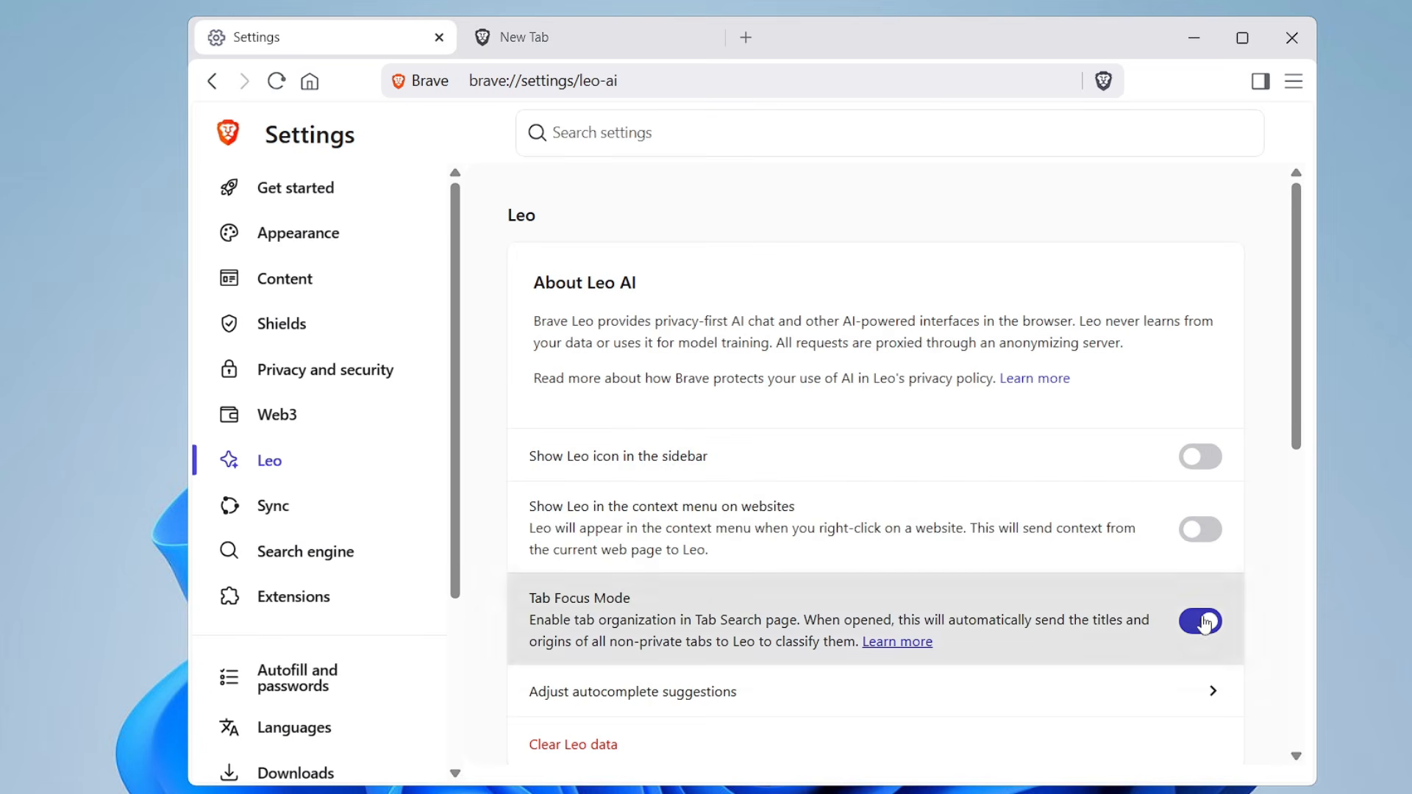
click(1201, 621)
Turn off storing of Leo conversation history and accept the erasure of stored conversations
scroll(1199, 552, down, 5)
click(1195, 531)
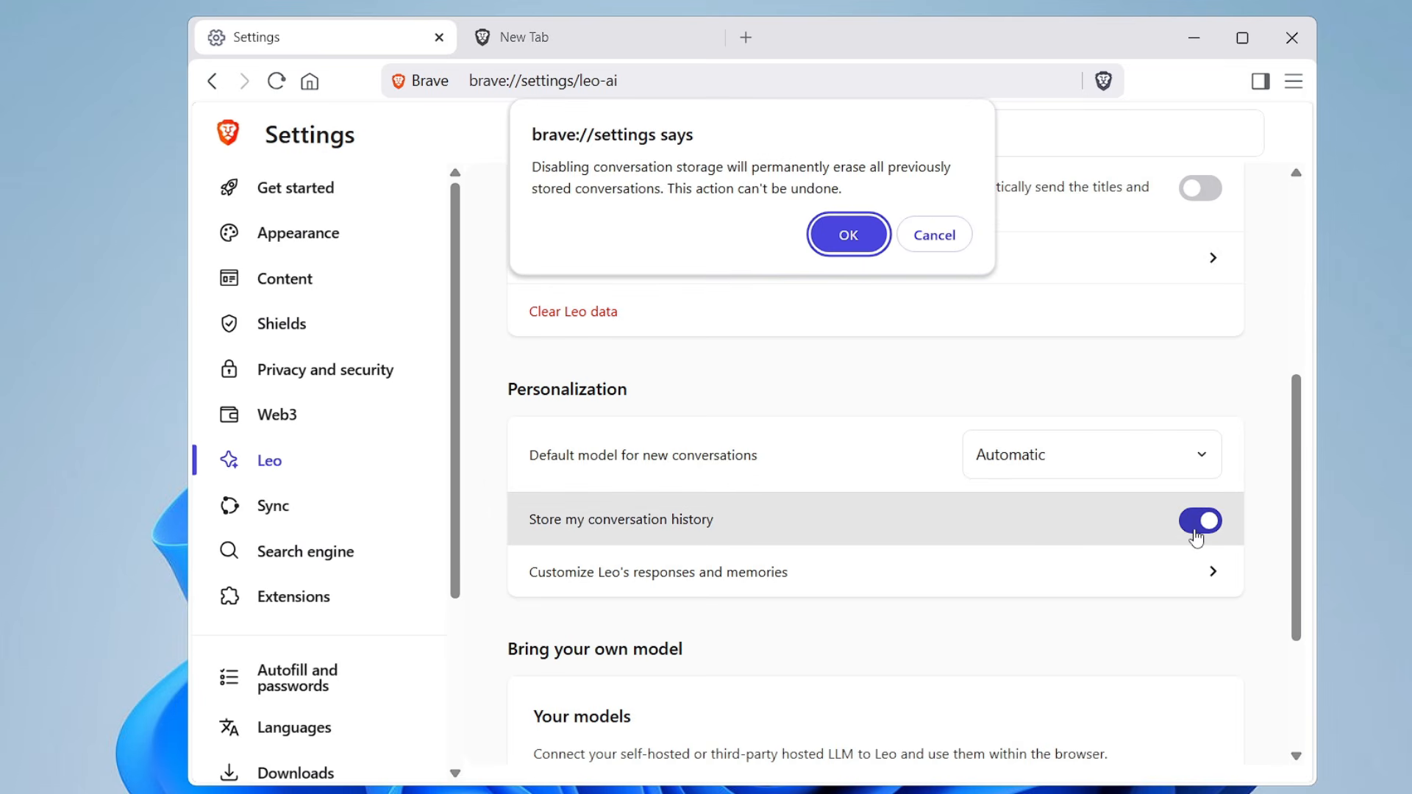
click(847, 234)
Open the advanced options for deleting browsing data in Privacy and security and set the time range to All time
click(291, 597)
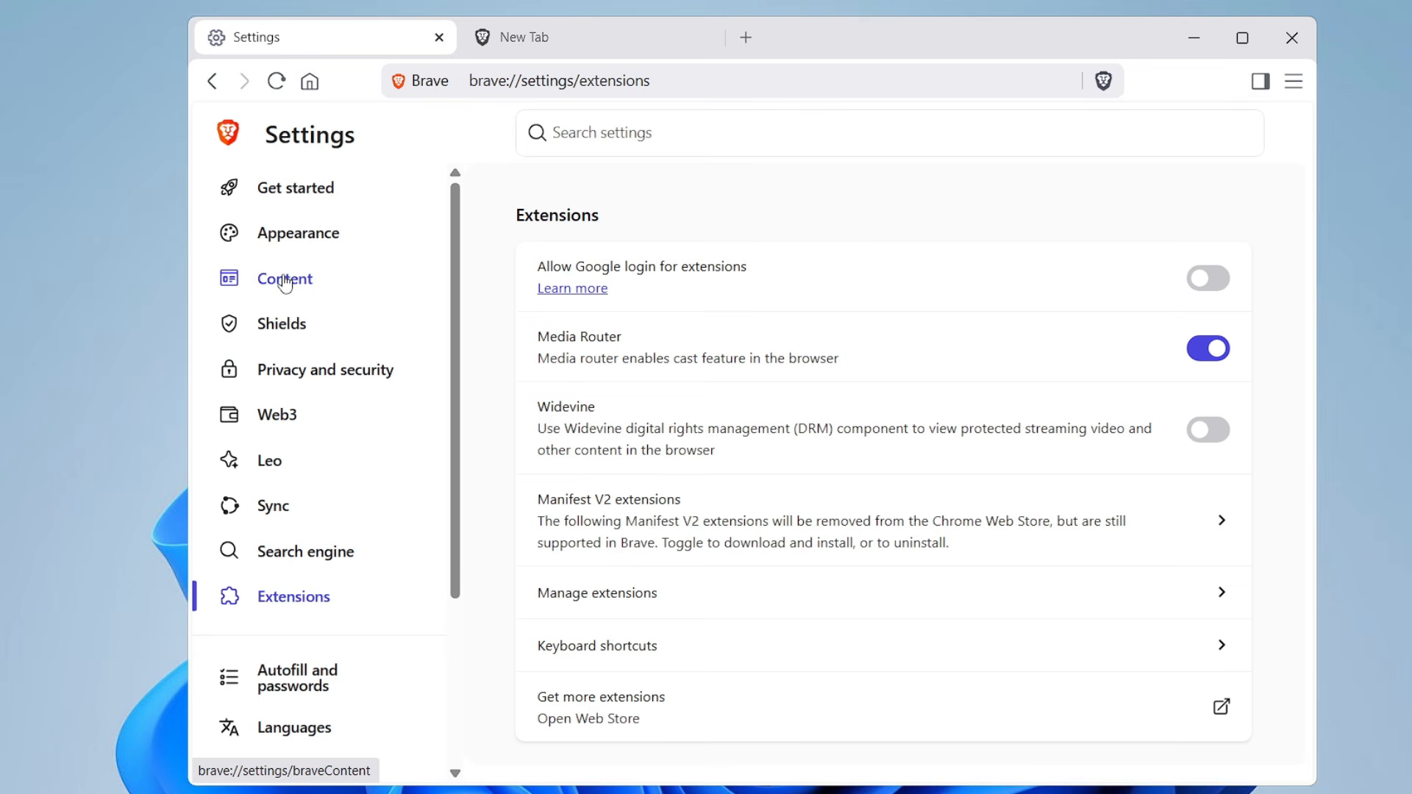
click(324, 369)
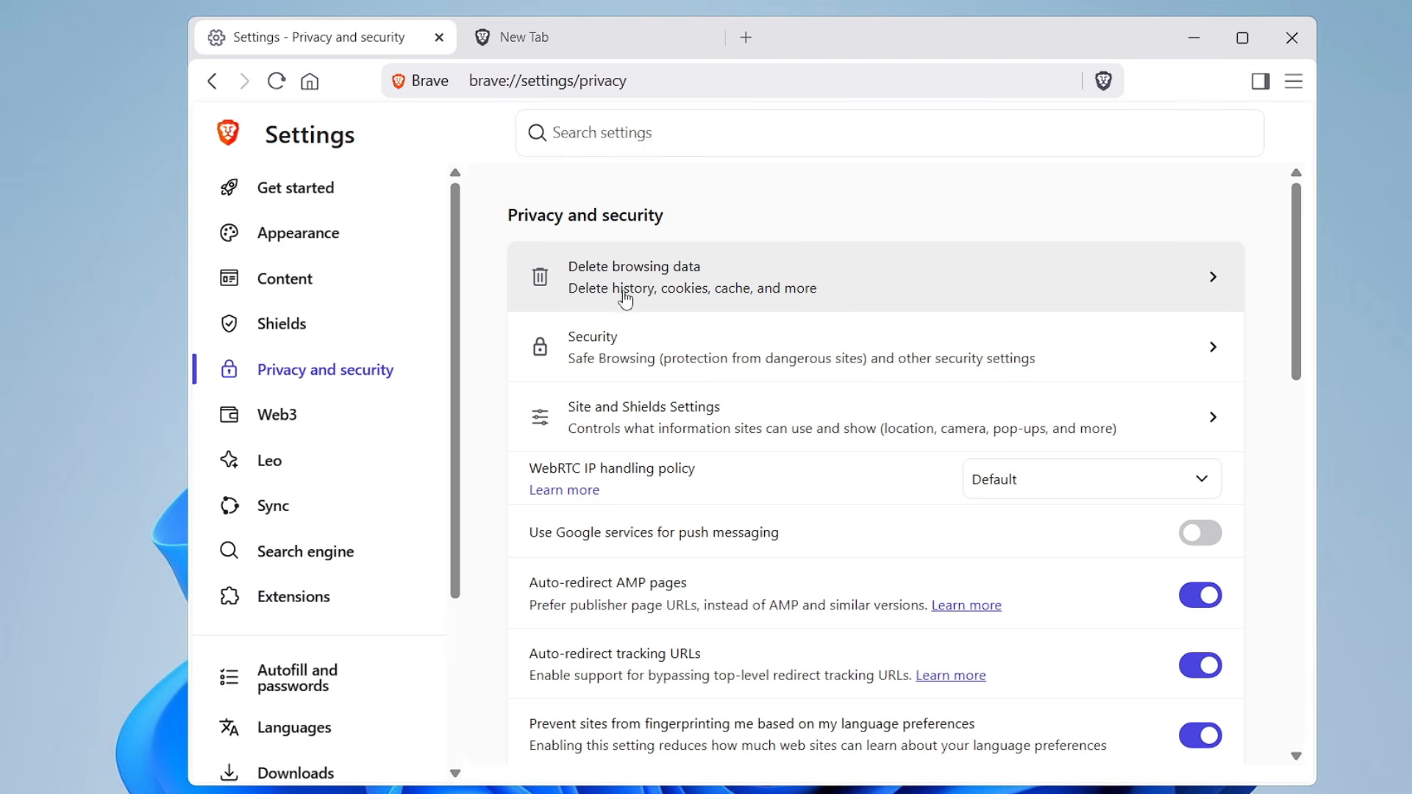
click(868, 305)
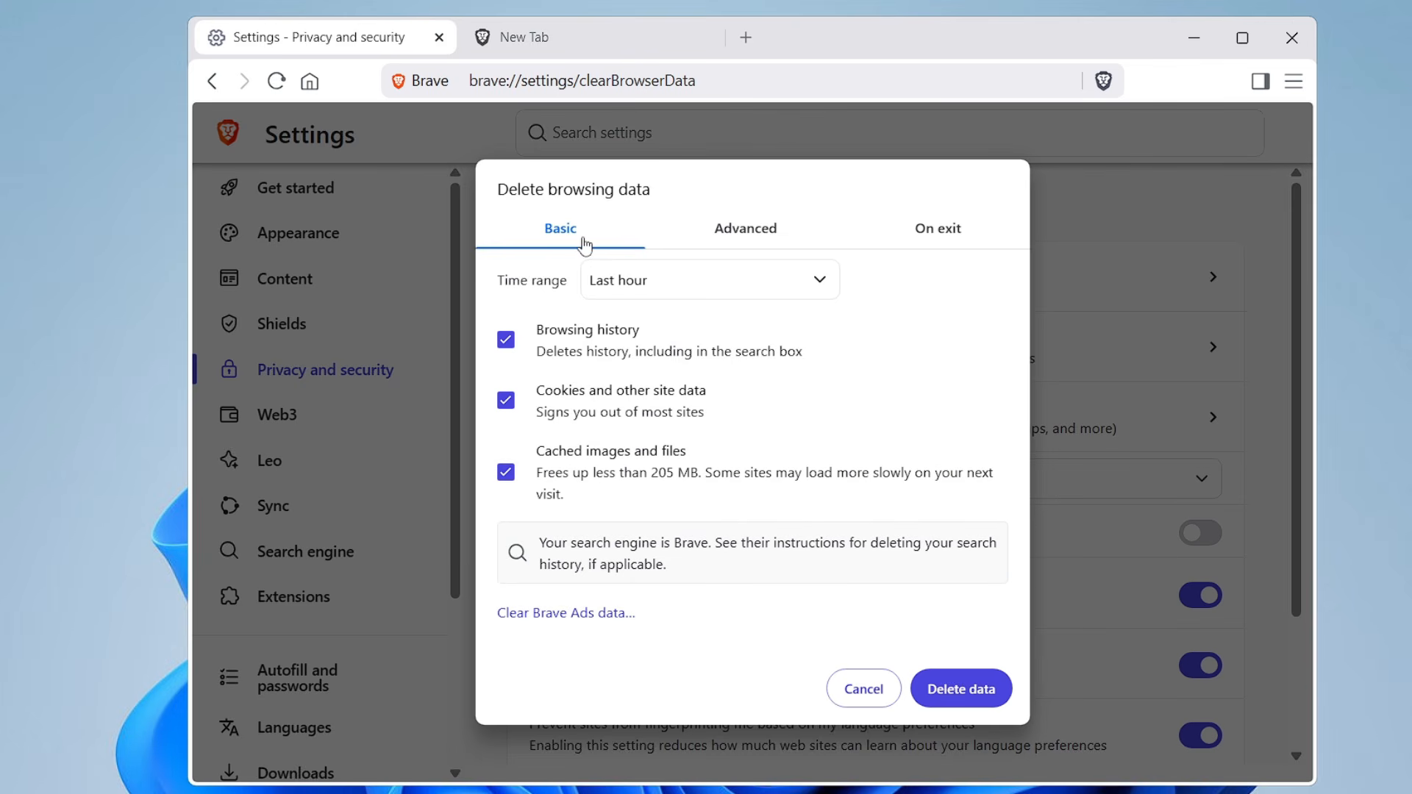
click(735, 234)
click(612, 284)
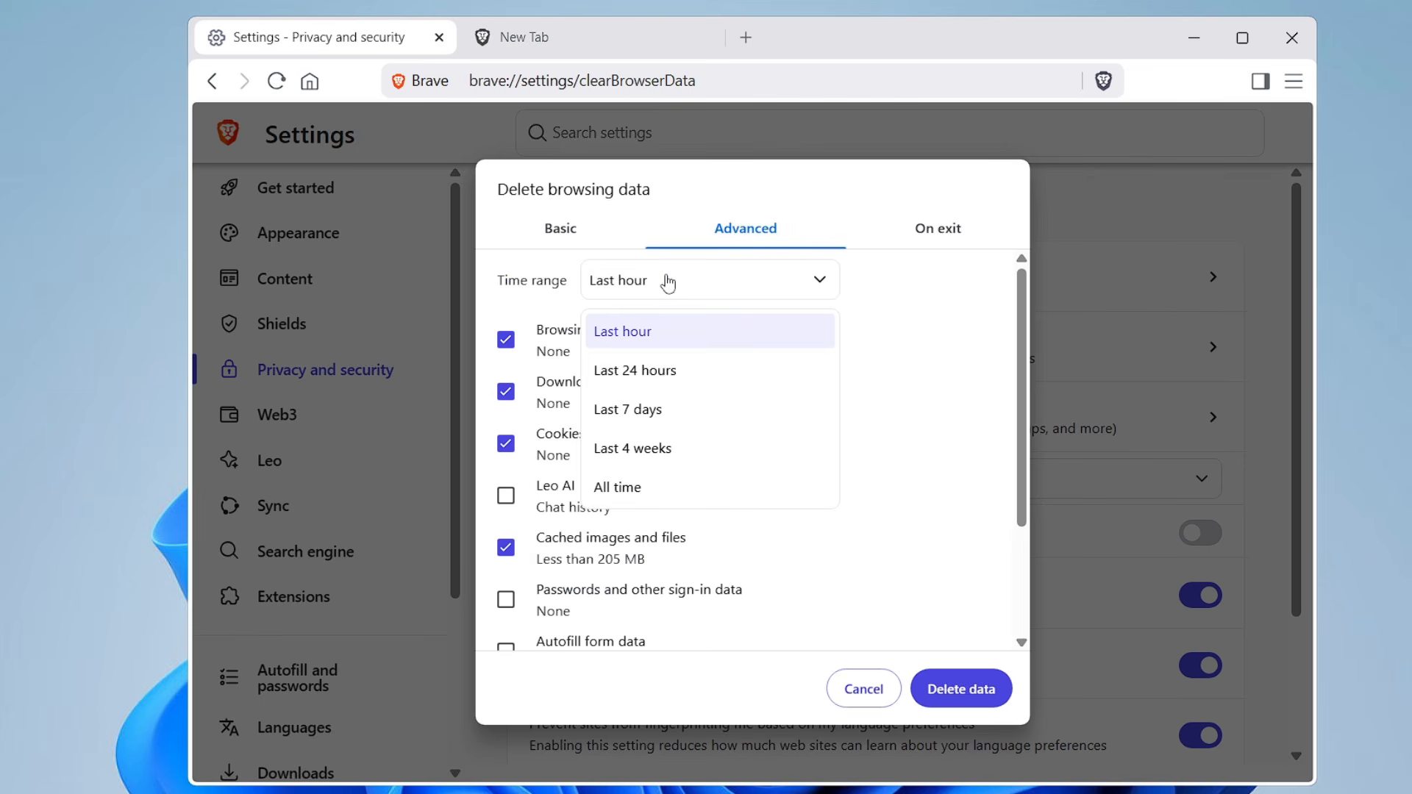
click(639, 485)
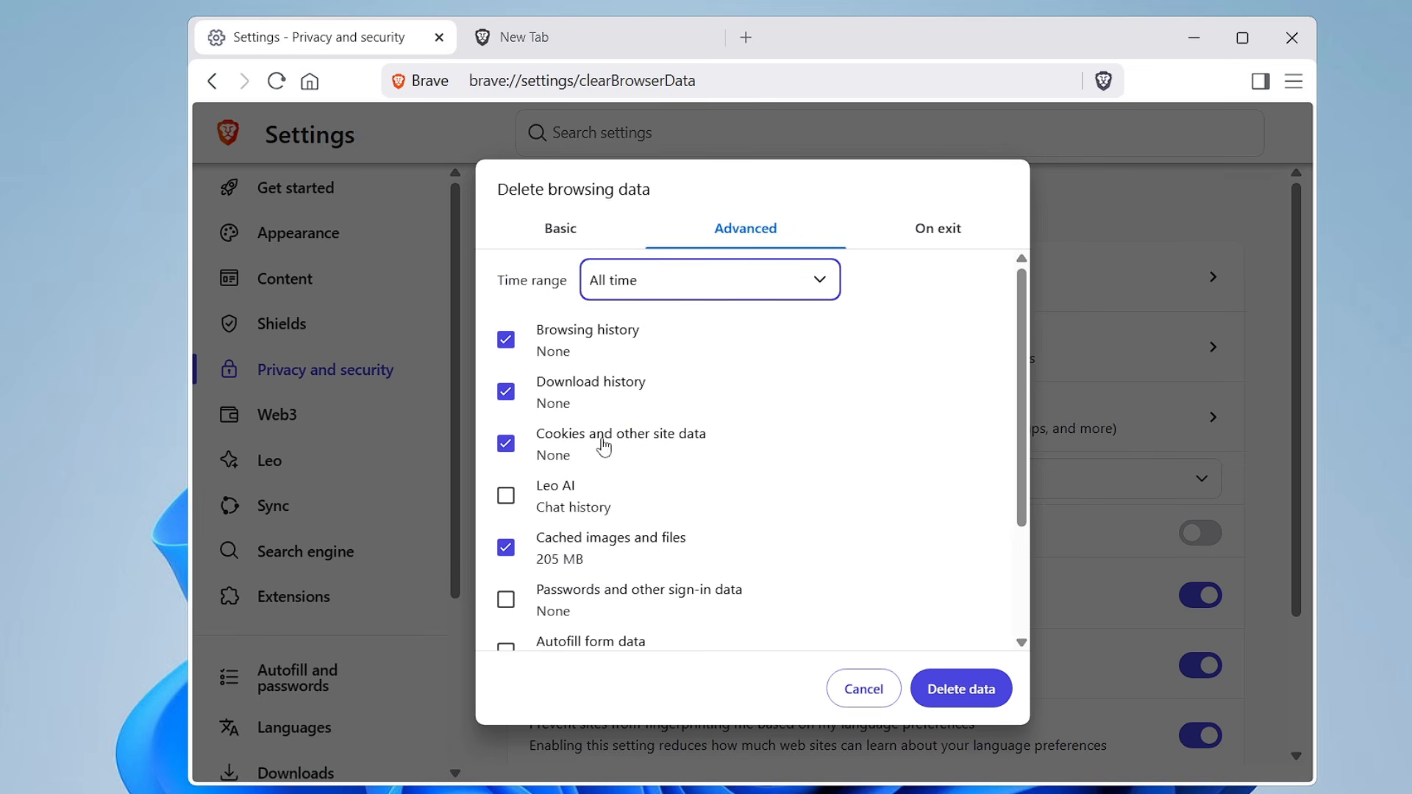
Add Leo AI, Hosted app data and Site and Shields Settings to the selection and delete the chosen browsing data
click(507, 497)
scroll(592, 500, down, 2)
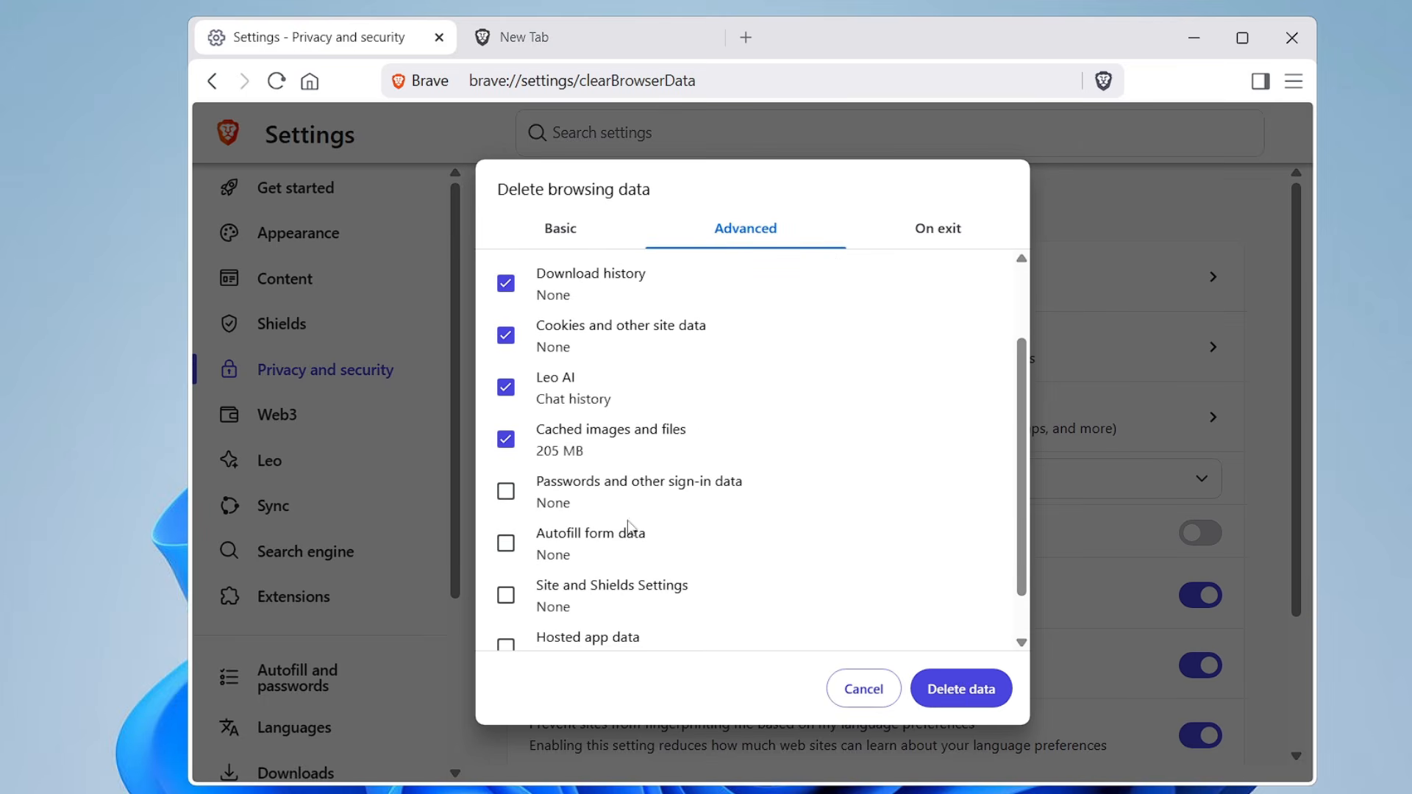
scroll(586, 570, down, 1)
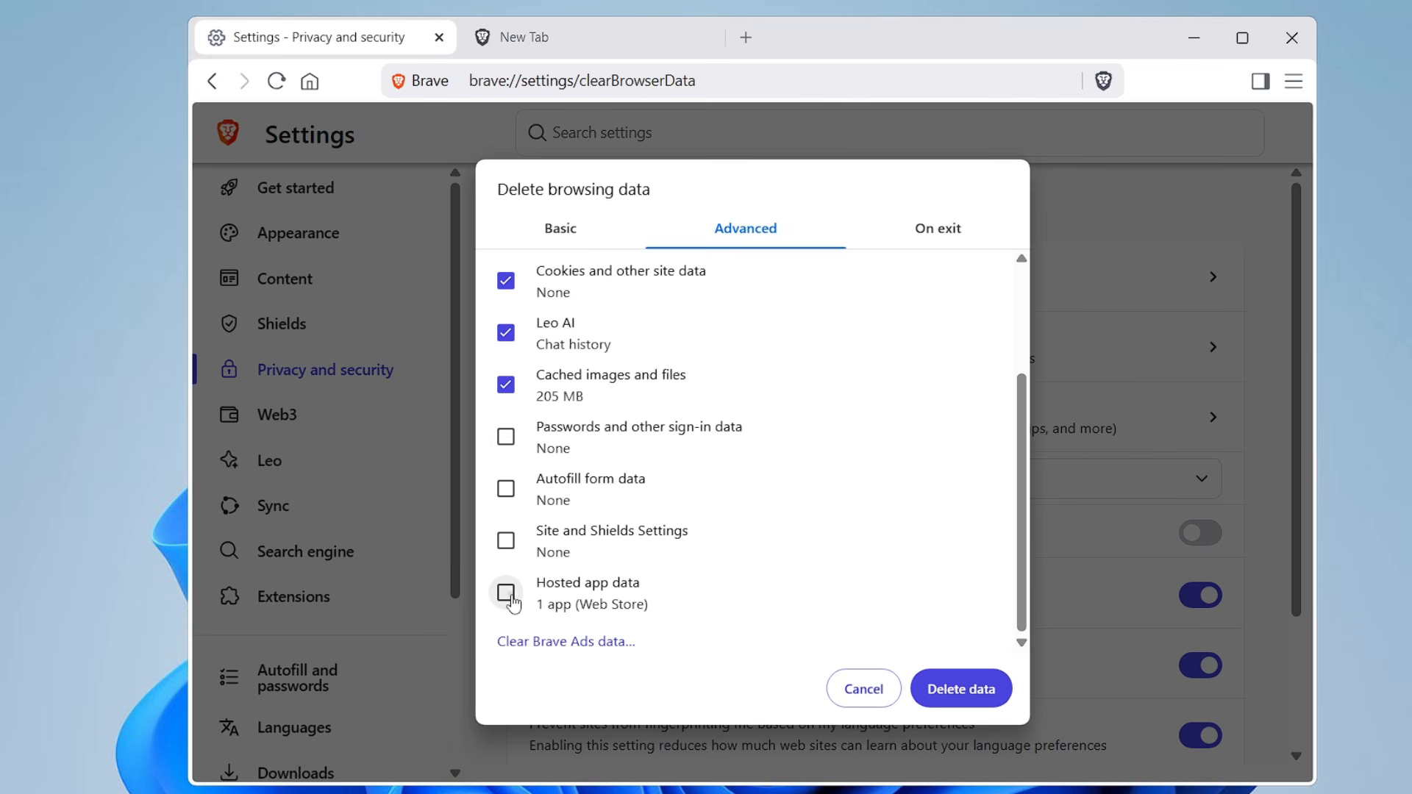
click(506, 594)
click(507, 548)
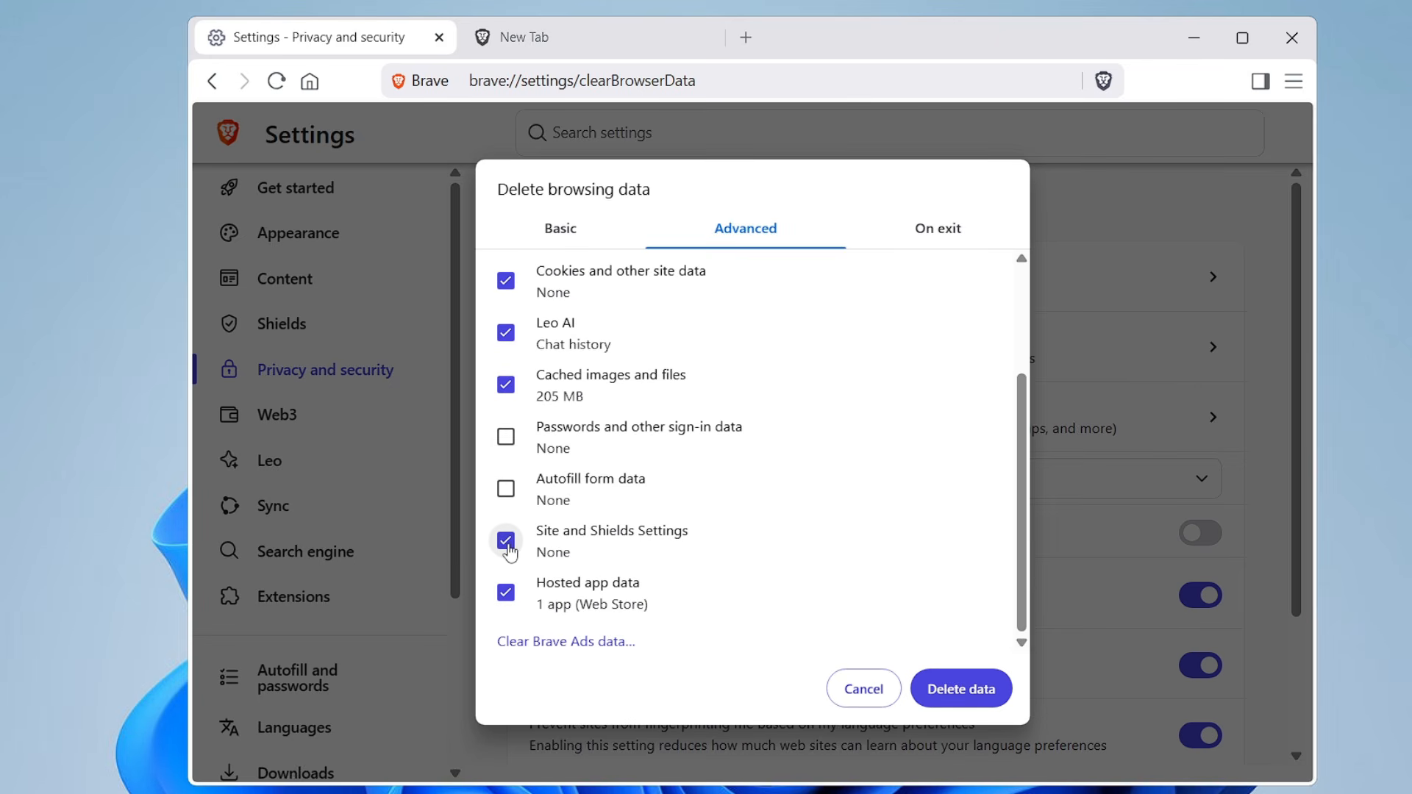
click(960, 699)
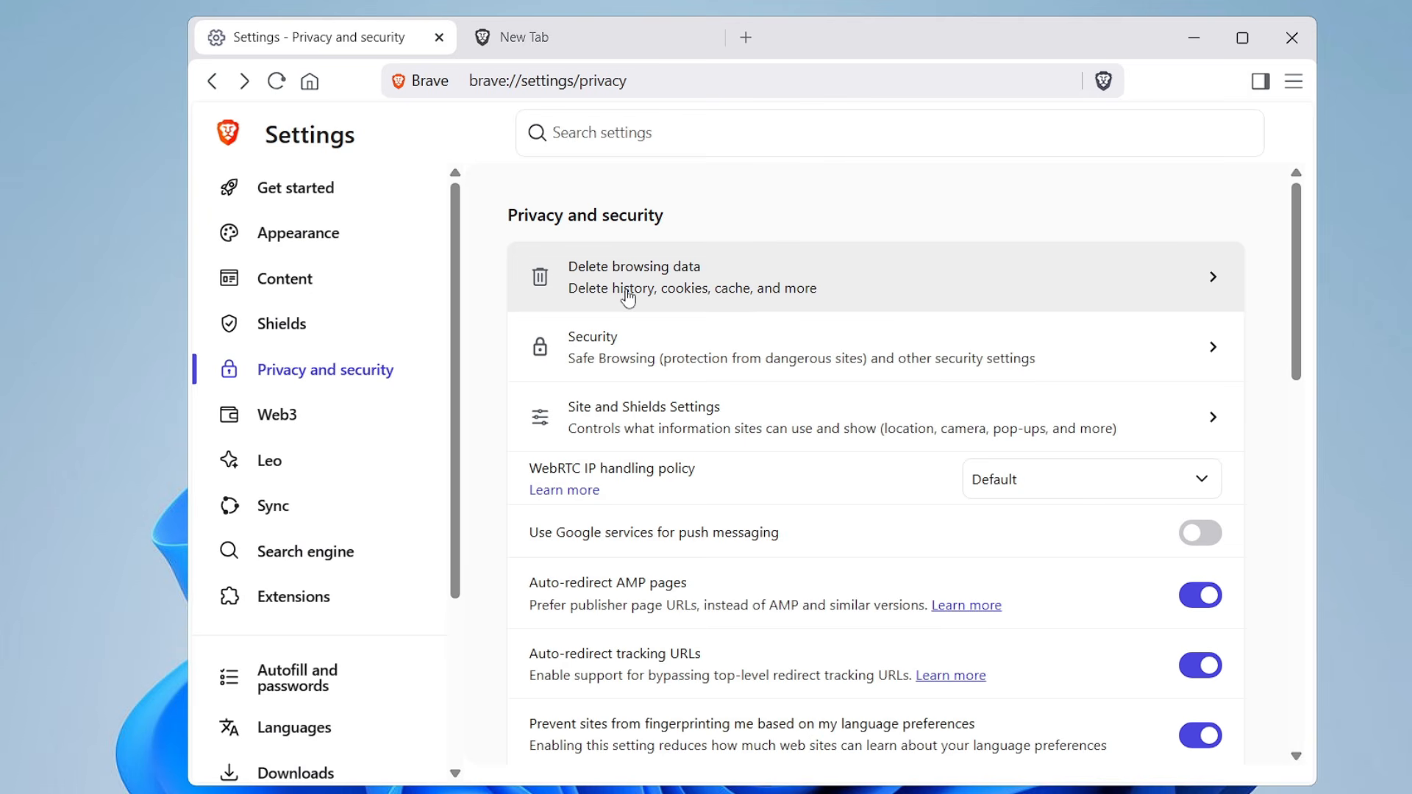
Set the secure DNS provider to Cloudflare (1.1.1.1) in the Security settings
click(642, 356)
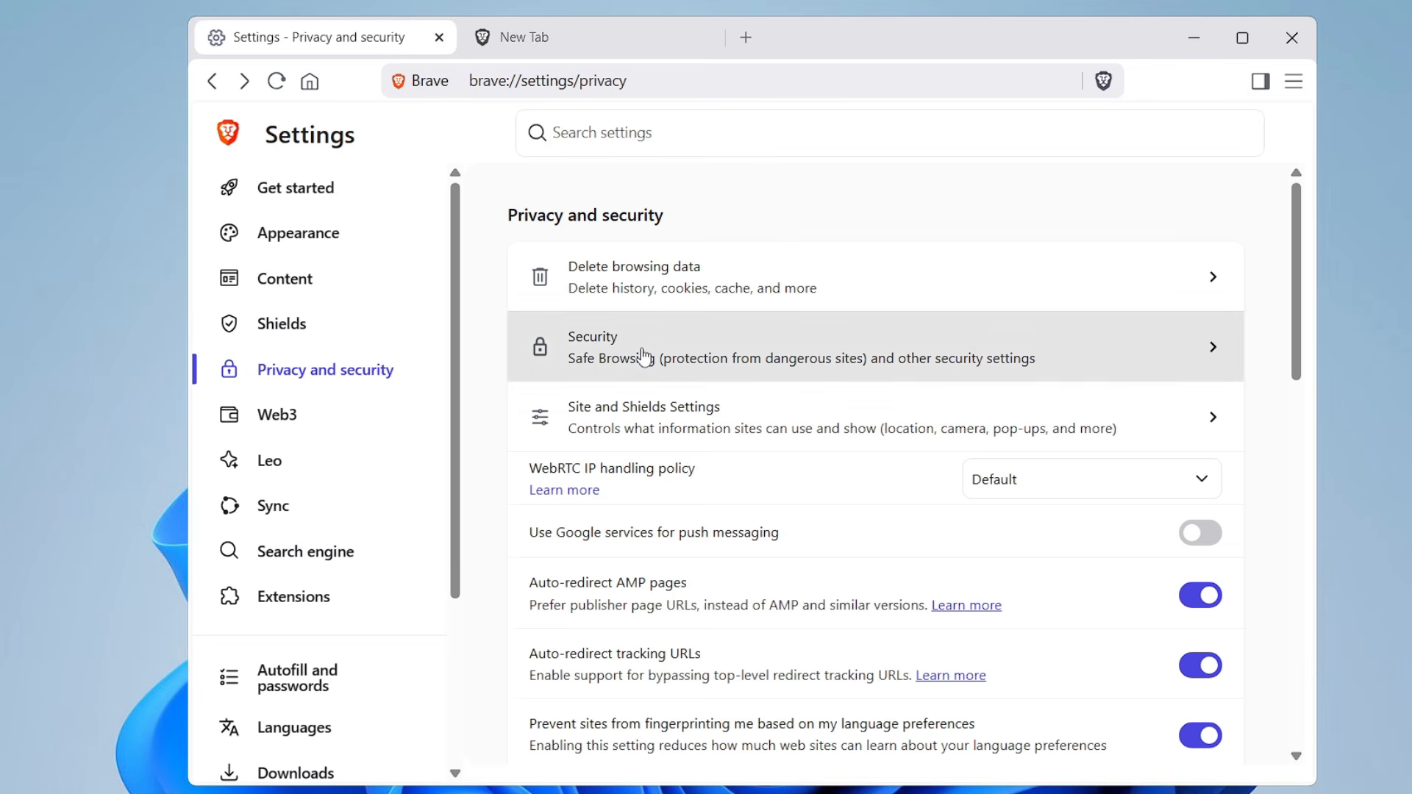
scroll(641, 375, down, 2)
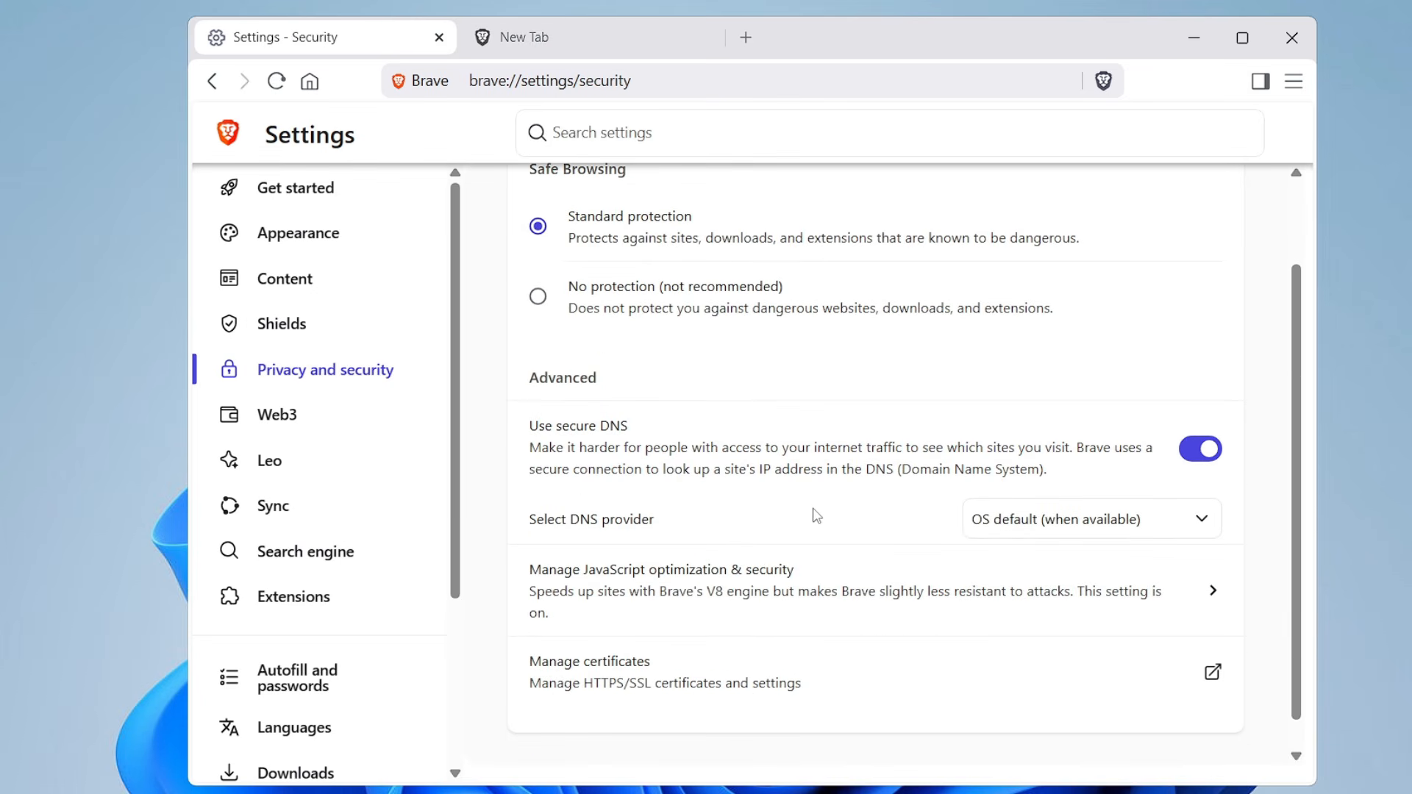
click(1189, 528)
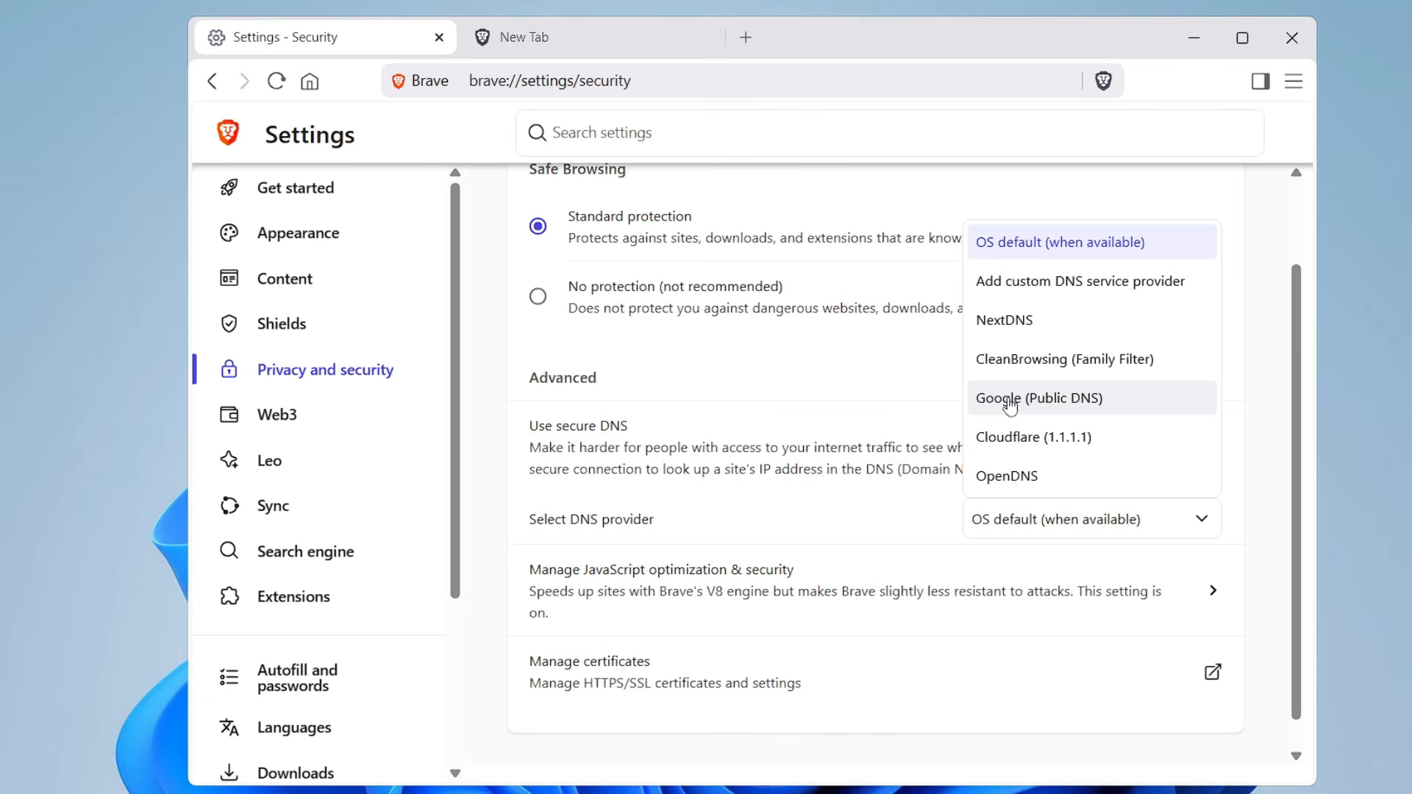
click(1027, 444)
In the System settings, stop background apps from running after the browser closes and disable the VPN tray icon
scroll(562, 372, down, 1)
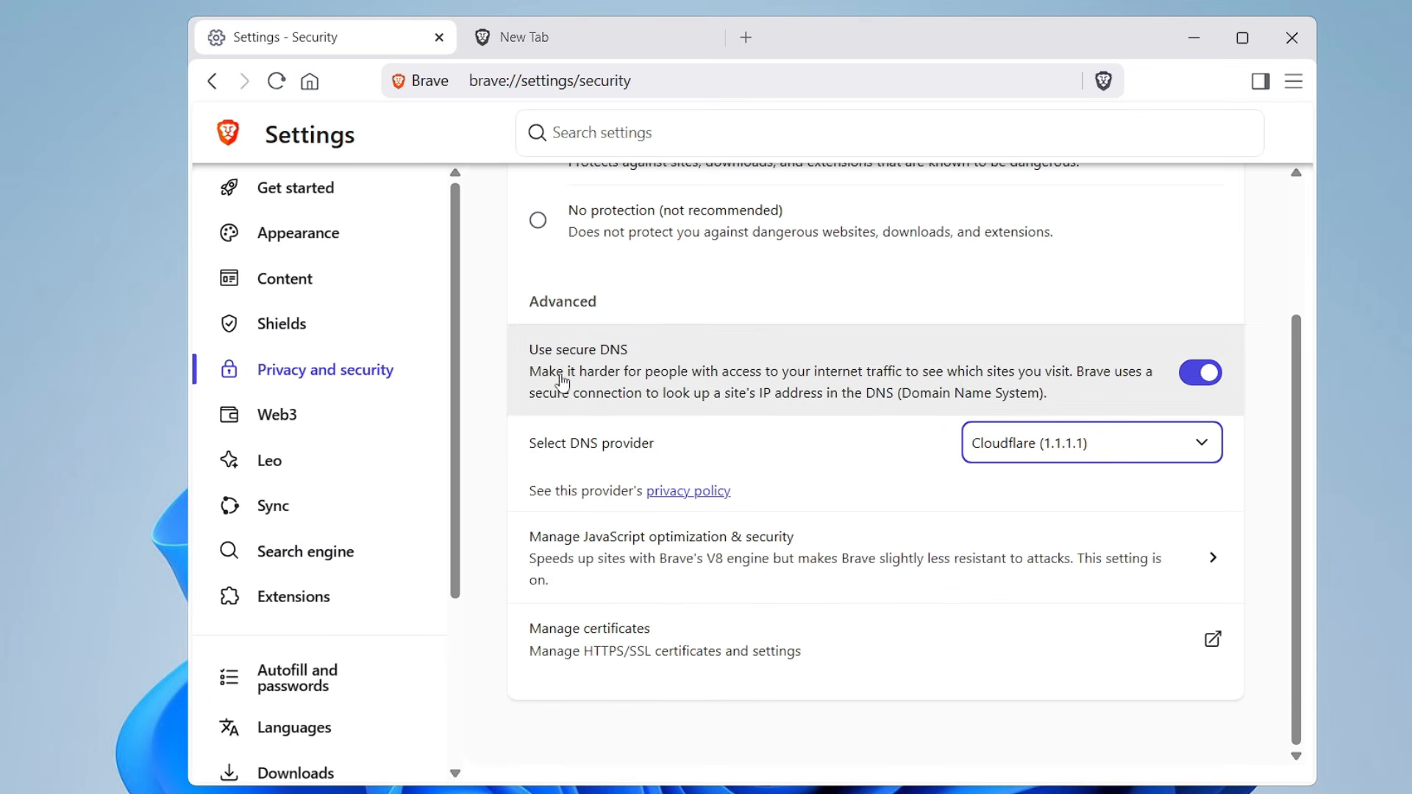
scroll(327, 273, down, 3)
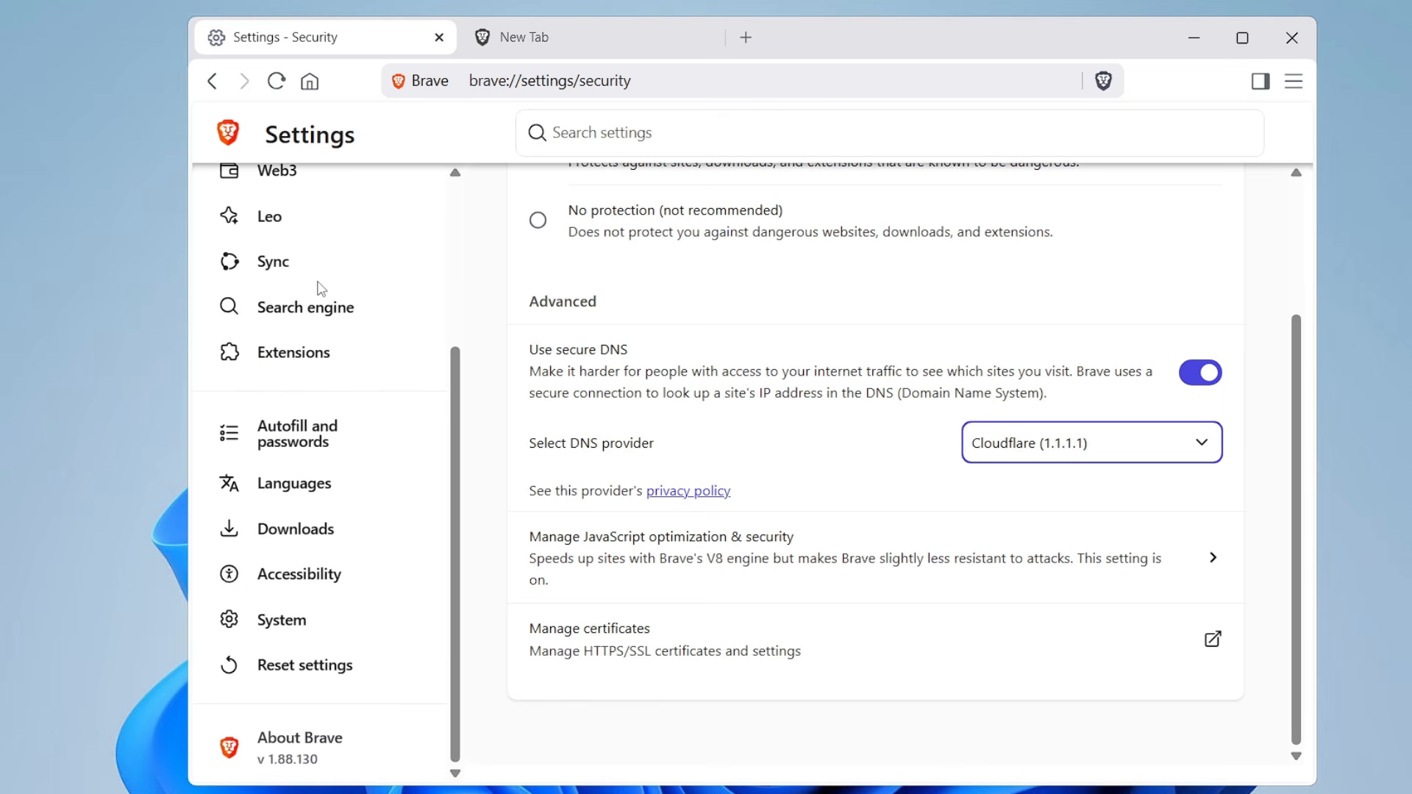
click(286, 626)
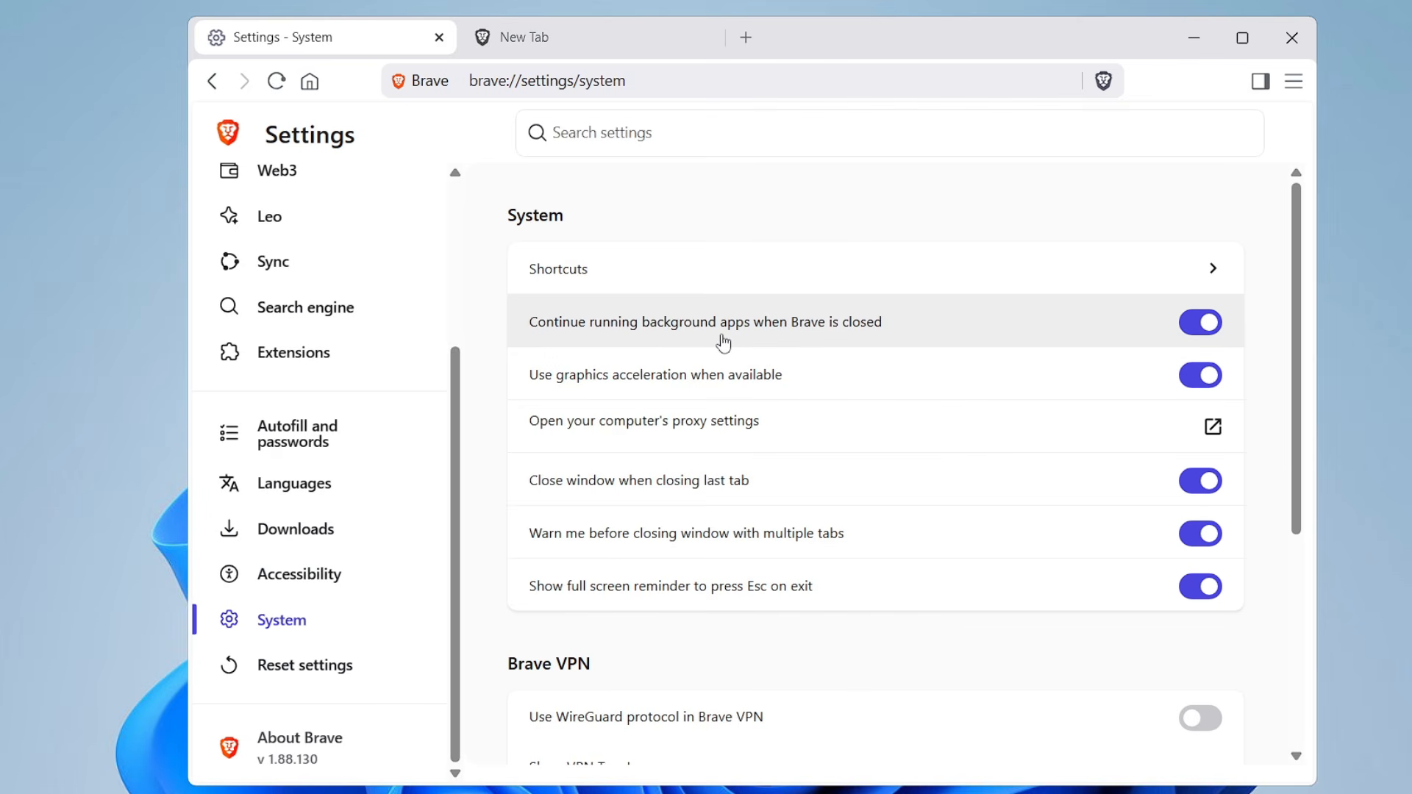
click(1210, 335)
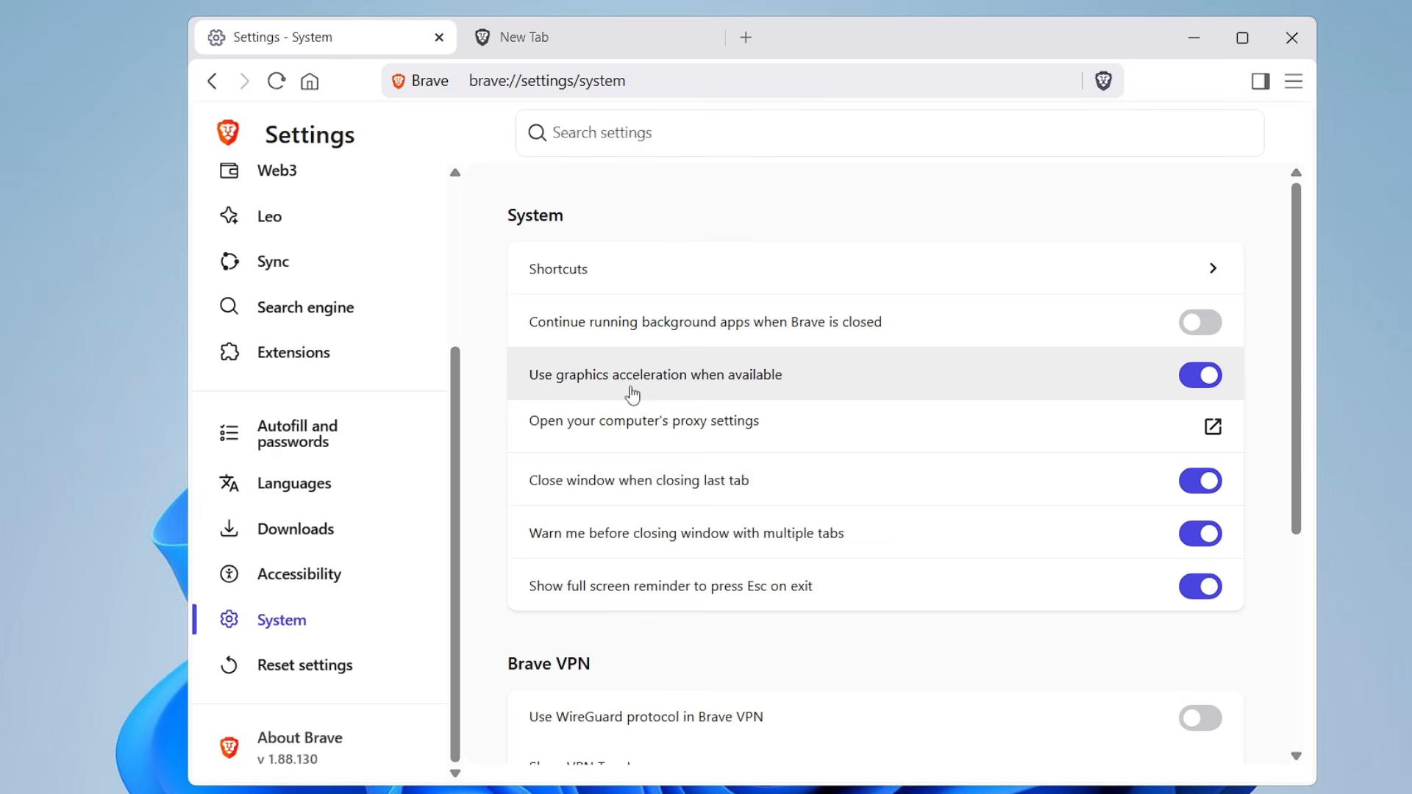
scroll(559, 375, down, 4)
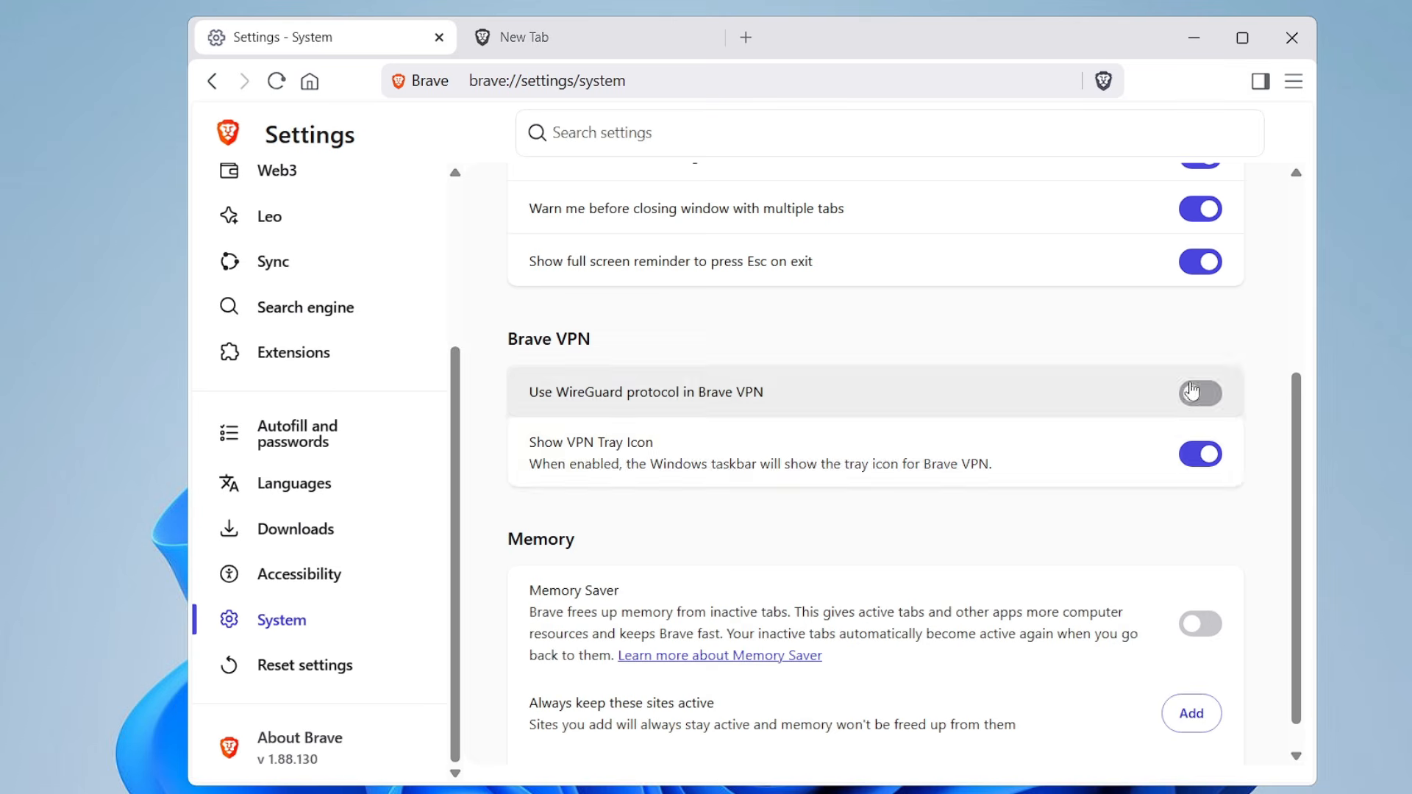
click(1210, 458)
Enable Memory Saver and switch to the open New Tab page
scroll(567, 479, down, 1)
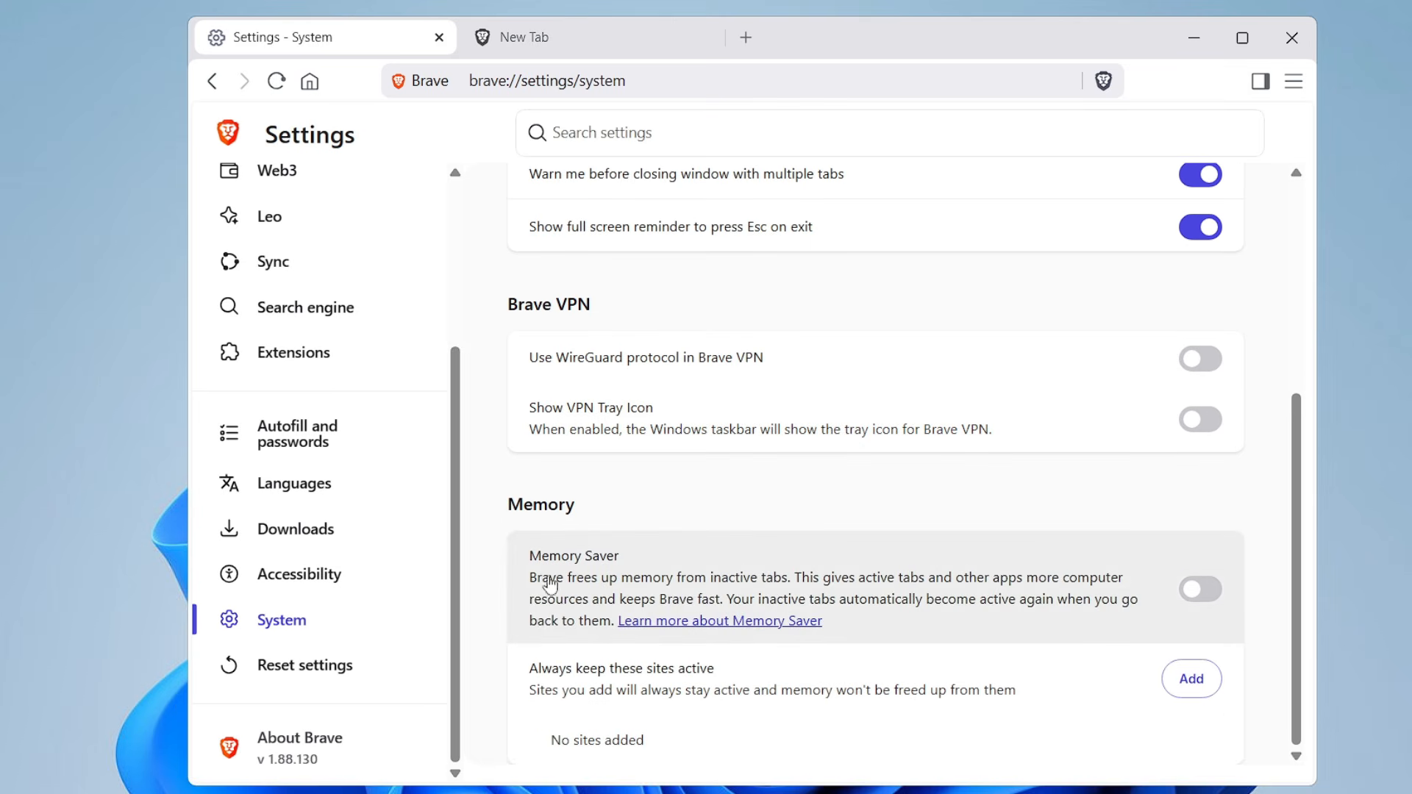
click(1123, 608)
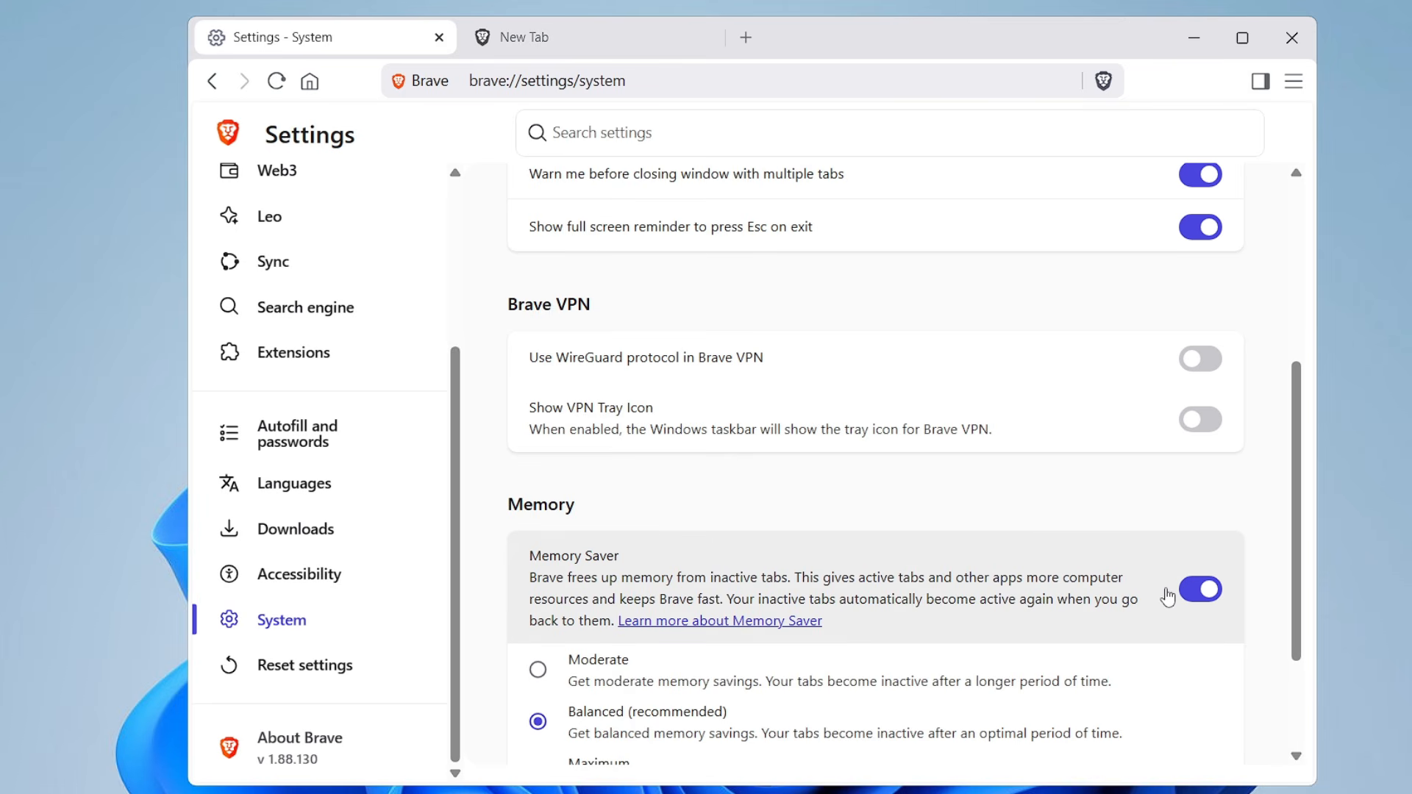
click(576, 46)
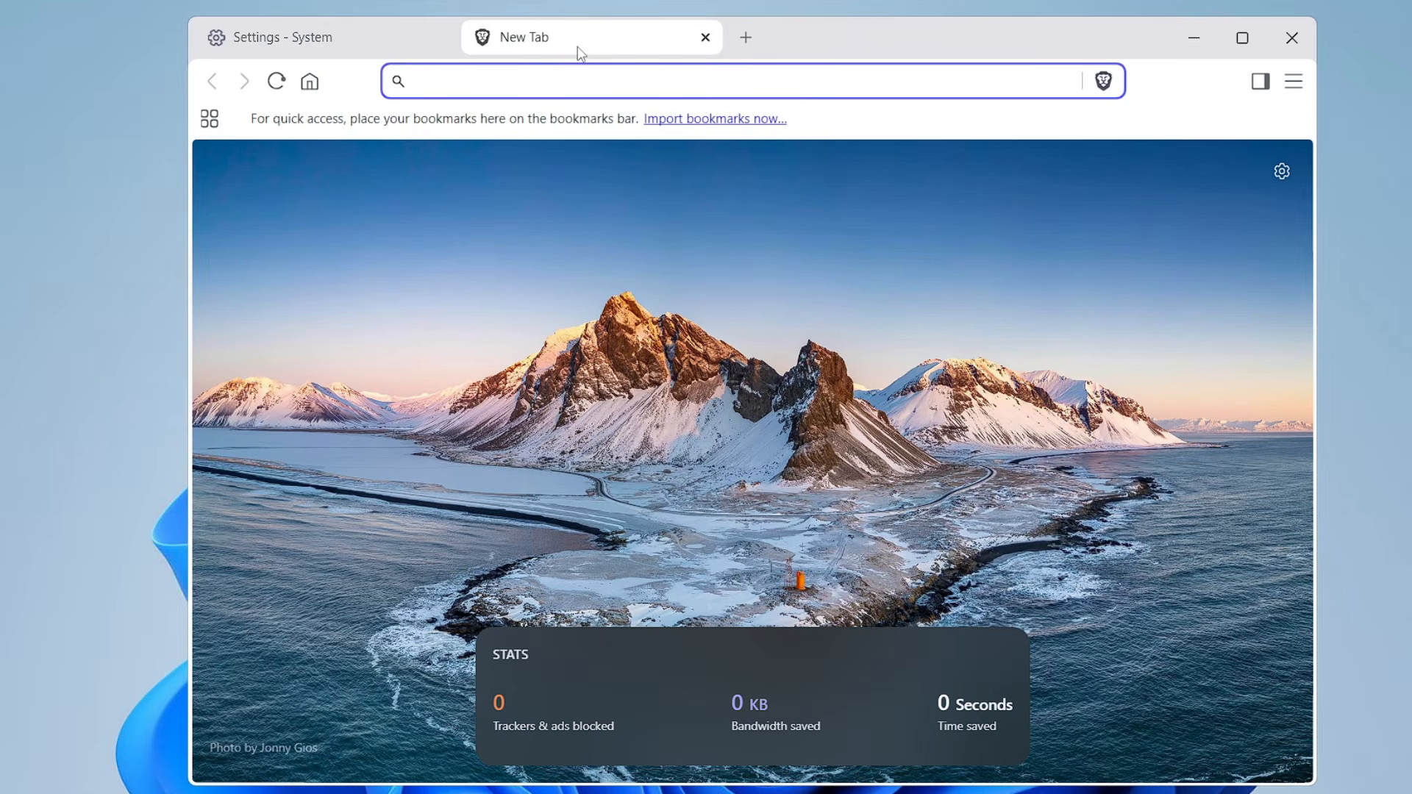